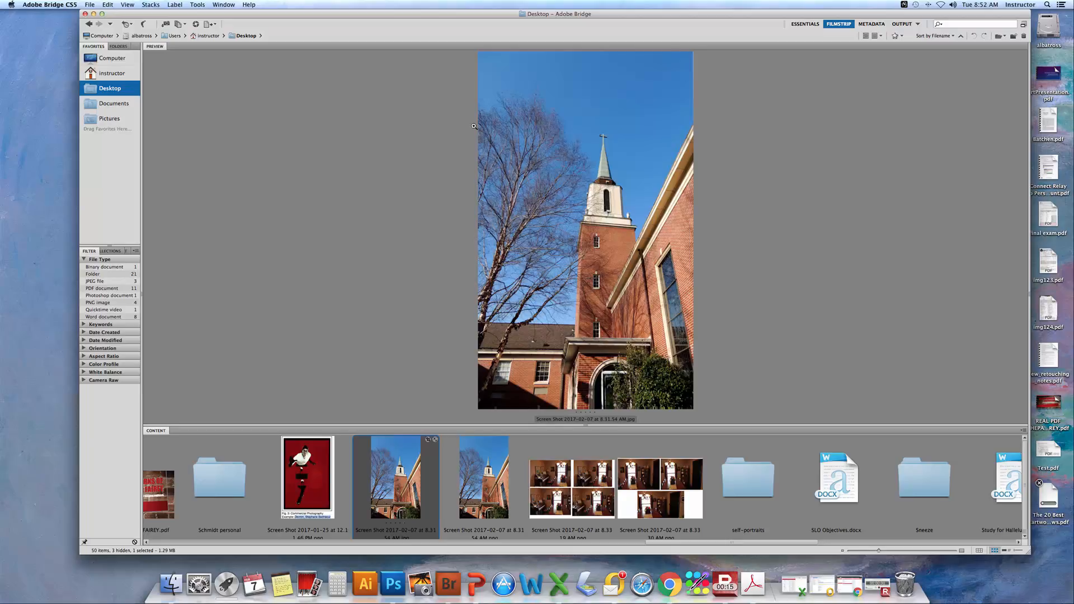
# Open the selected church photo in Camera Raw and neutralise its white balance by sampling the white trim below the steeple
pyautogui.click(196, 25)
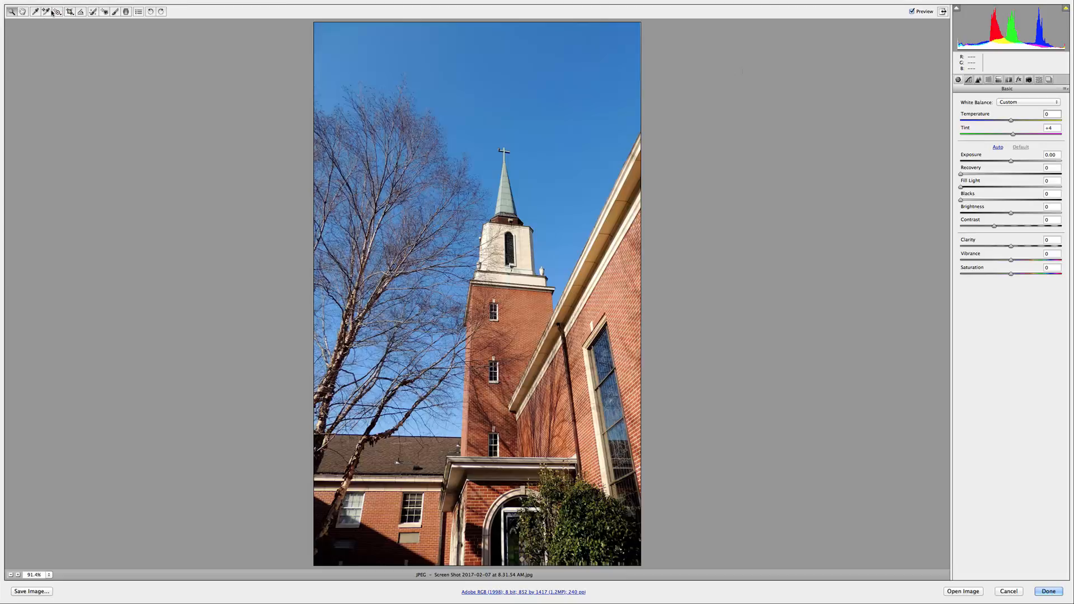
pyautogui.click(35, 12)
pyautogui.click(535, 278)
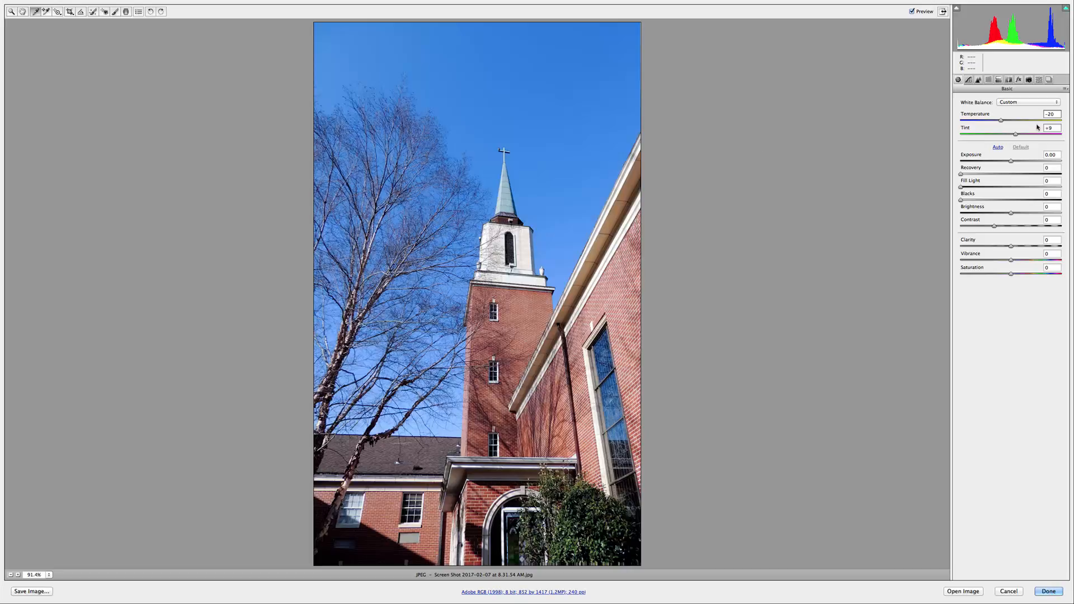
# Apply the automatic tone correction to the photo and set Clarity to +5
pyautogui.click(998, 148)
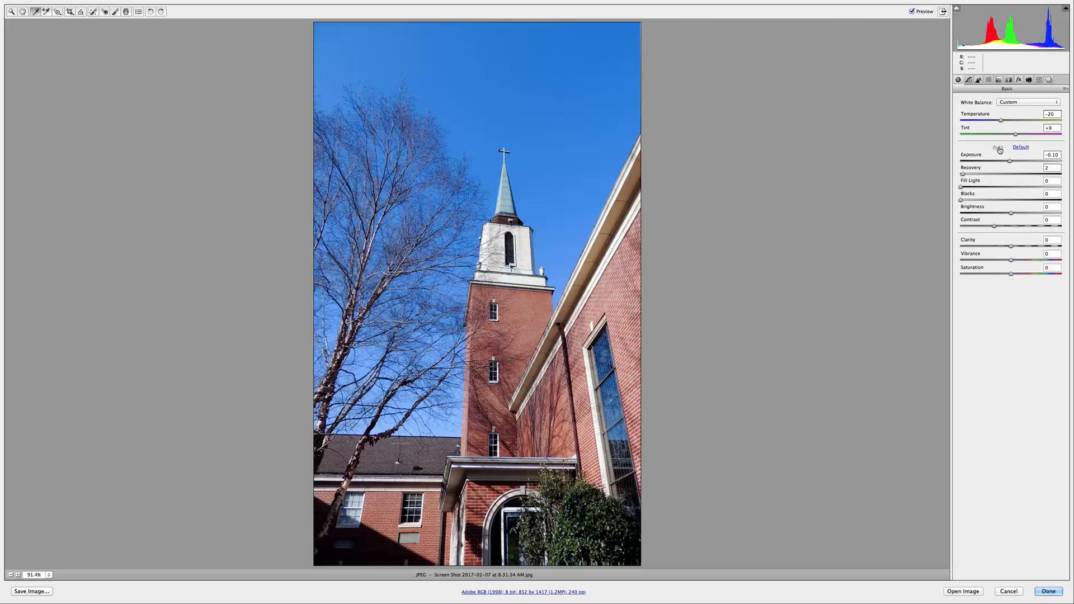
pyautogui.click(1010, 247)
pyautogui.moveTo(1010, 247); pyautogui.dragTo(1021, 248)
pyautogui.moveTo(1021, 248); pyautogui.dragTo(956, 250)
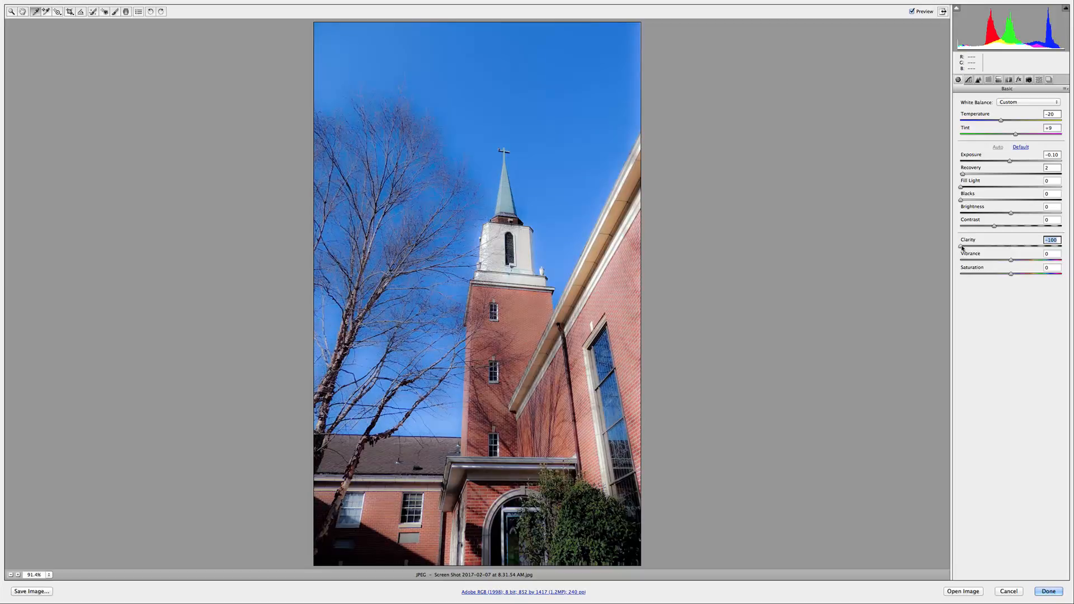
pyautogui.moveTo(965, 248); pyautogui.dragTo(1012, 250)
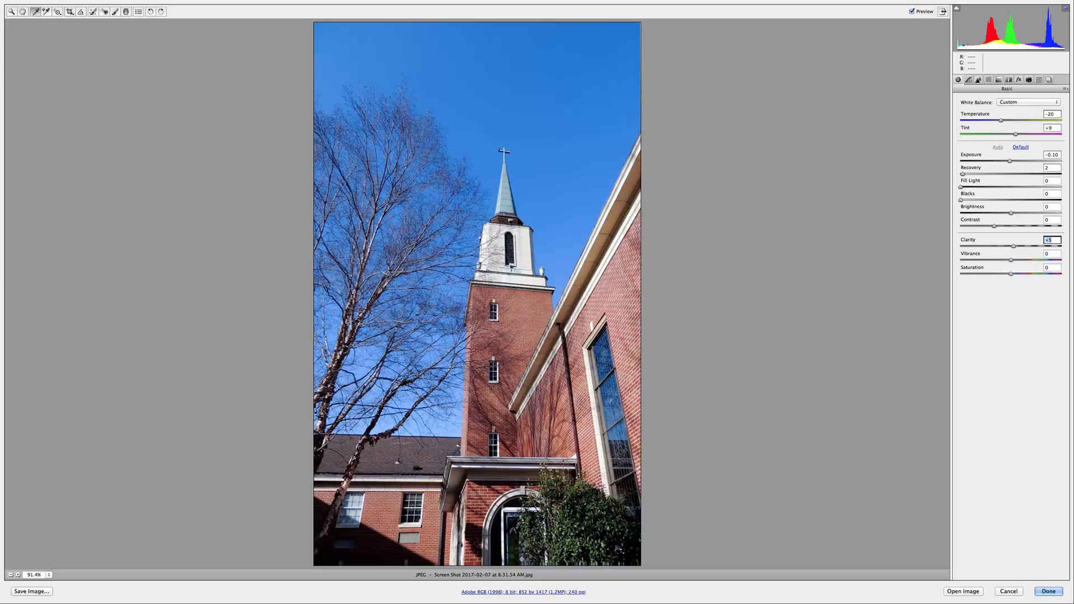
# Open the adjusted image in Photoshop, minimise the Bridge window and move the image window clear of the tools
pyautogui.click(967, 591)
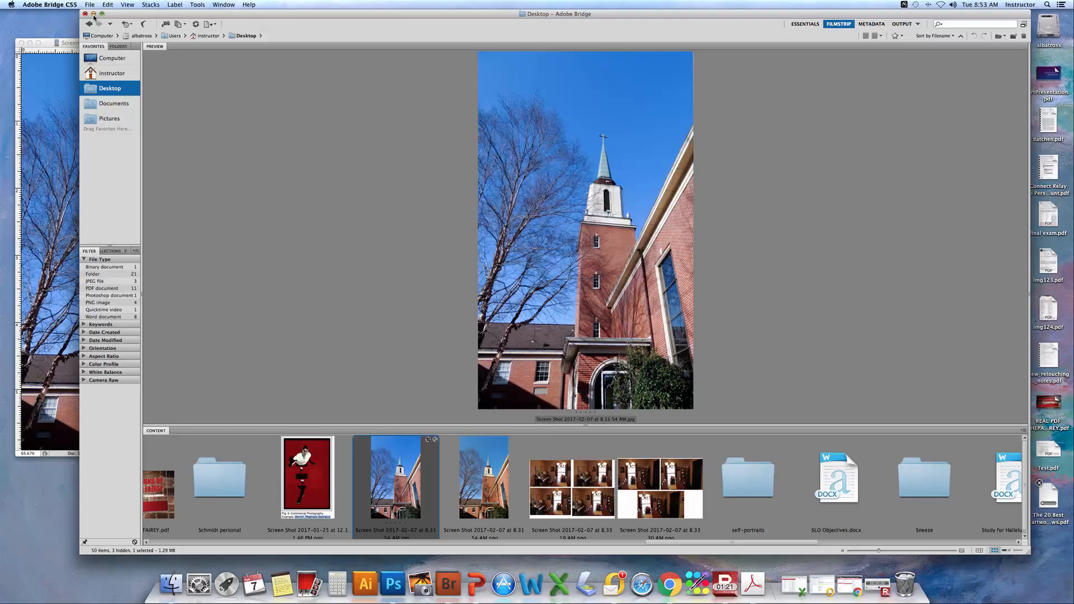
pyautogui.click(93, 14)
pyautogui.doubleClick(250, 44)
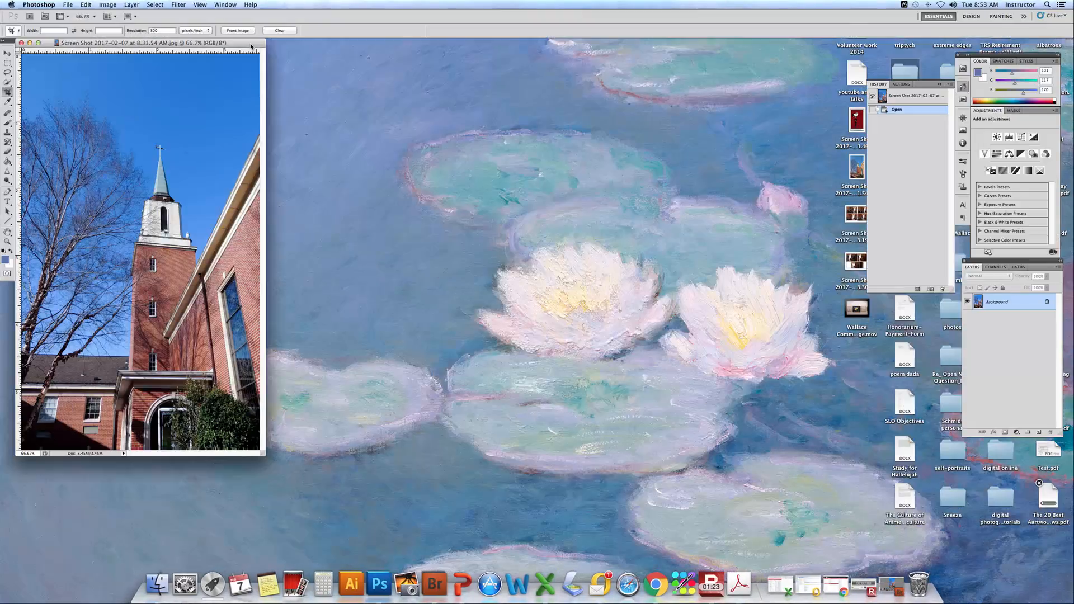
pyautogui.click(903, 583)
pyautogui.moveTo(244, 42); pyautogui.dragTo(423, 51)
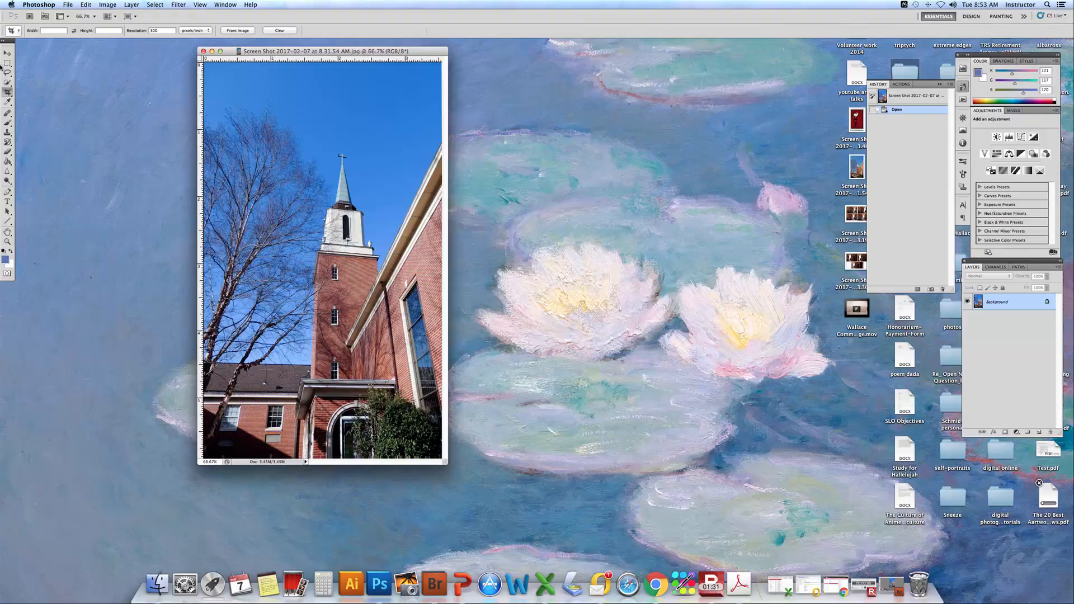
# Crop a strip of sky off the top of the photo and copy the background to a new layer
pyautogui.moveTo(206, 96)
pyautogui.mouseDown()
pyautogui.moveTo(404, 442)
pyautogui.moveTo(417, 464)
pyautogui.moveTo(440, 469)
pyautogui.mouseUp()
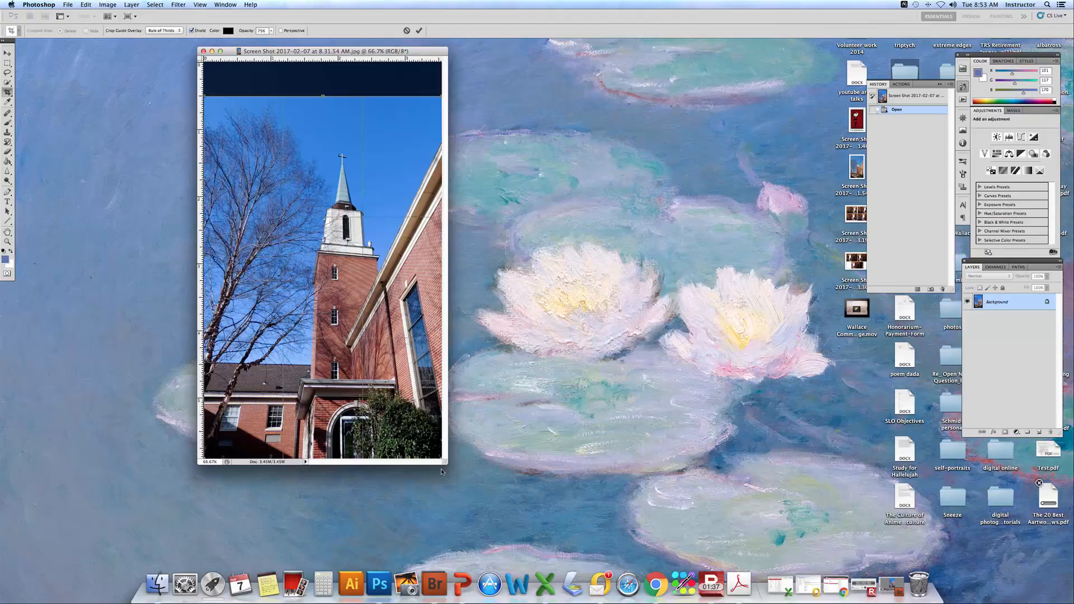
pyautogui.press('Return')
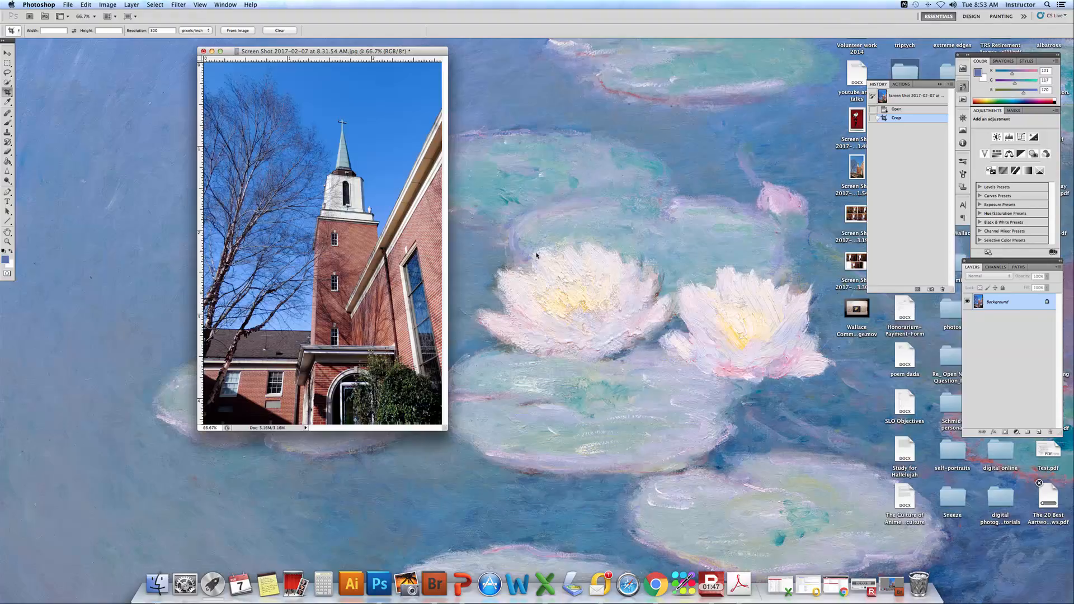
pyautogui.press('super+j')
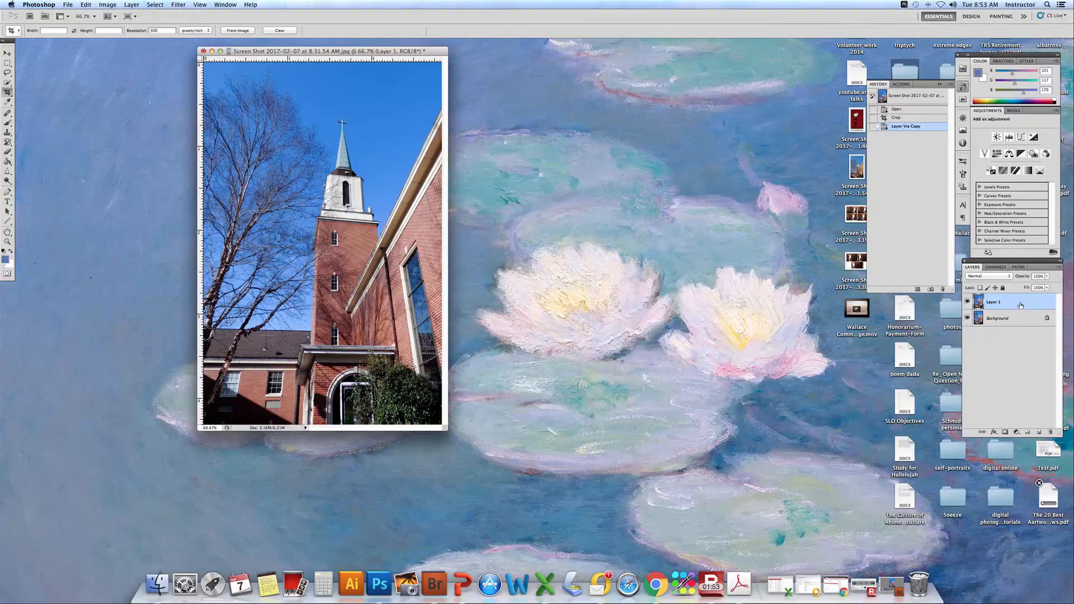
# Apply a Perspective transform to Layer 1, widening its top and narrowing its bottom to straighten the church tower
pyautogui.click(85, 5)
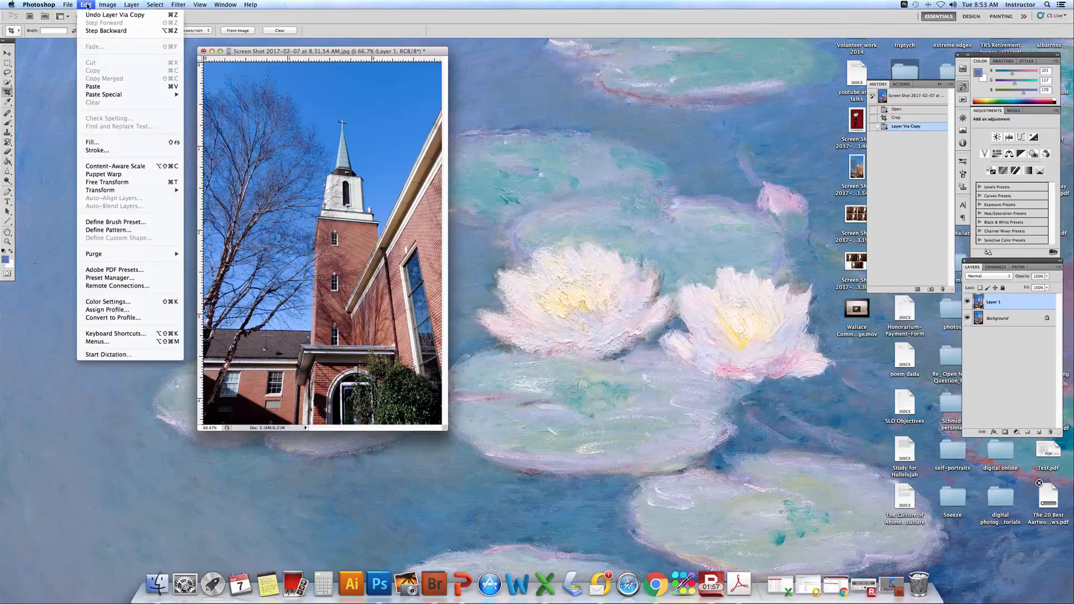
pyautogui.moveTo(88, 193)
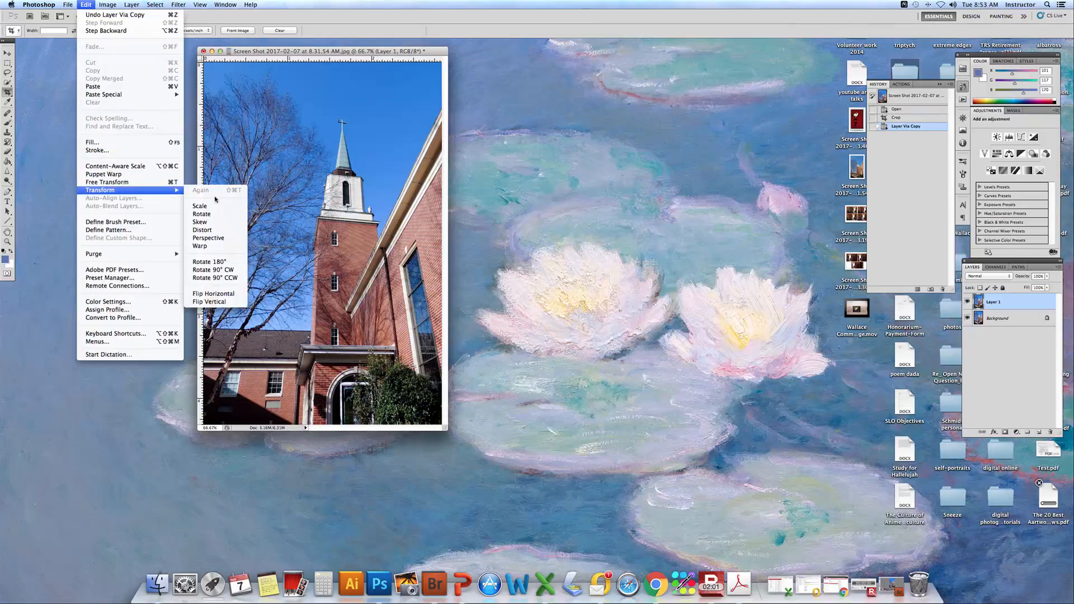
pyautogui.click(218, 239)
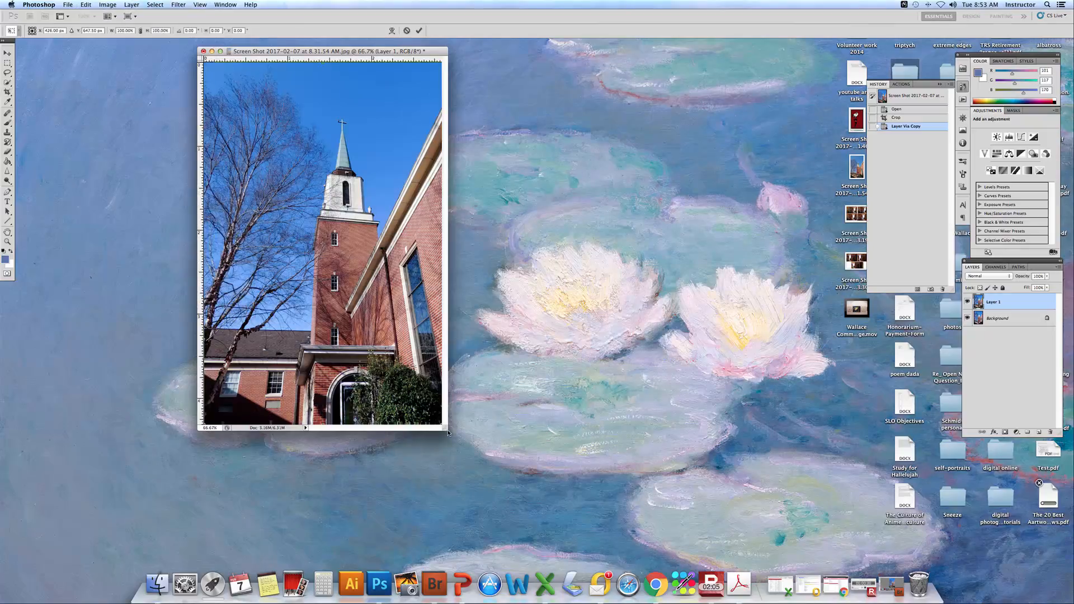
pyautogui.moveTo(447, 432); pyautogui.dragTo(738, 544)
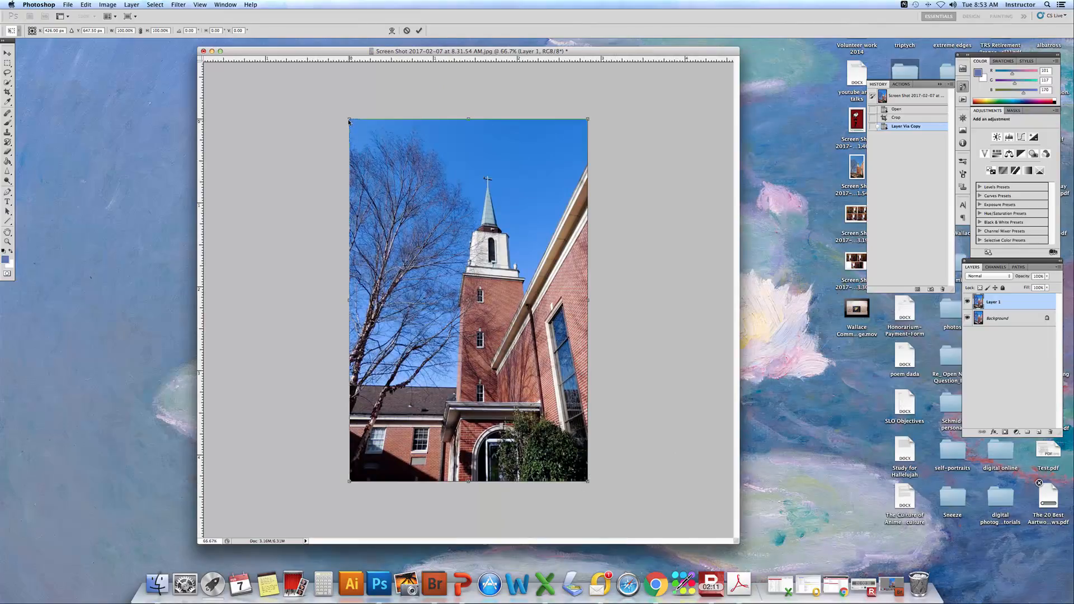
pyautogui.moveTo(350, 119); pyautogui.dragTo(339, 119)
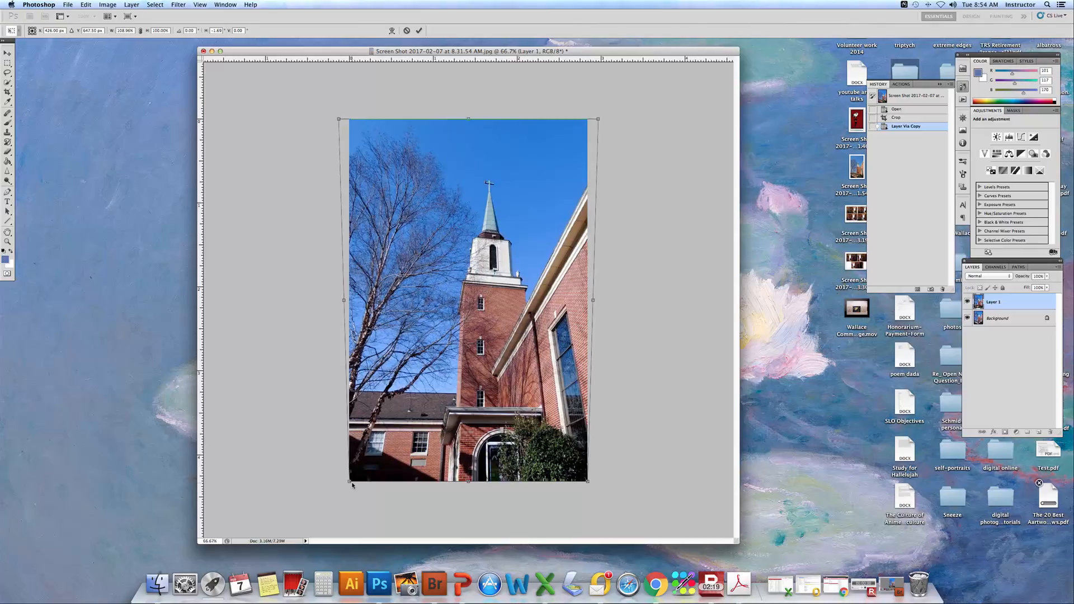
pyautogui.moveTo(350, 482); pyautogui.dragTo(369, 480)
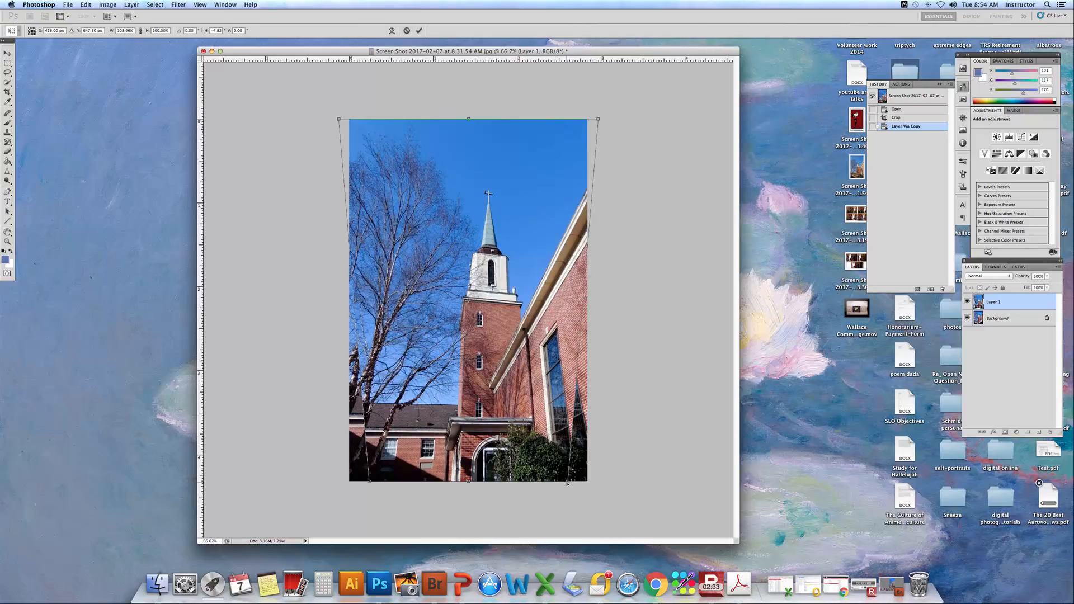
pyautogui.moveTo(567, 482); pyautogui.dragTo(544, 459)
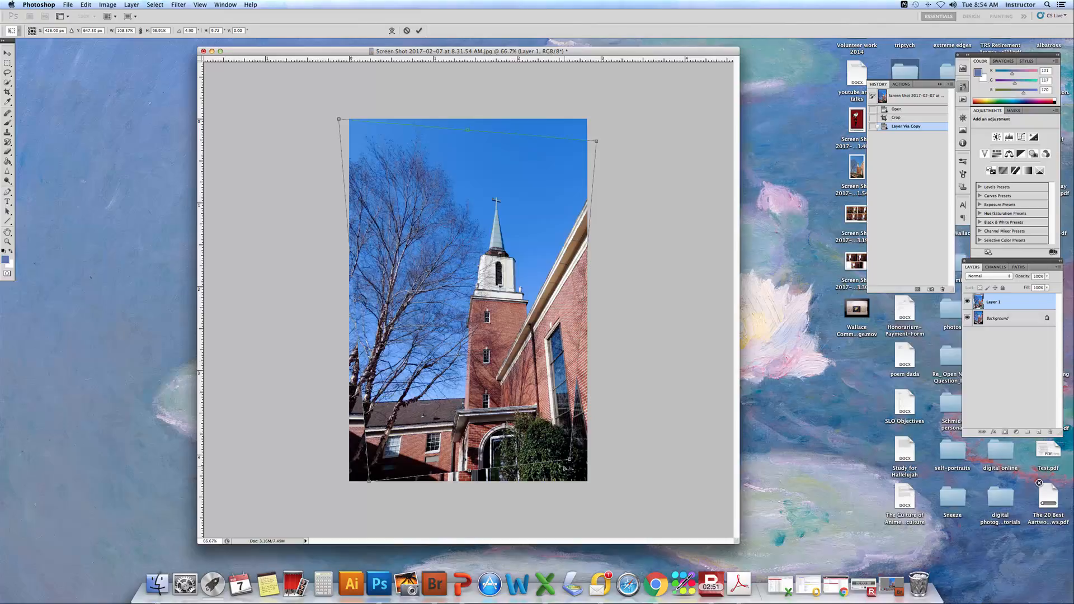
pyautogui.moveTo(570, 460); pyautogui.dragTo(546, 482)
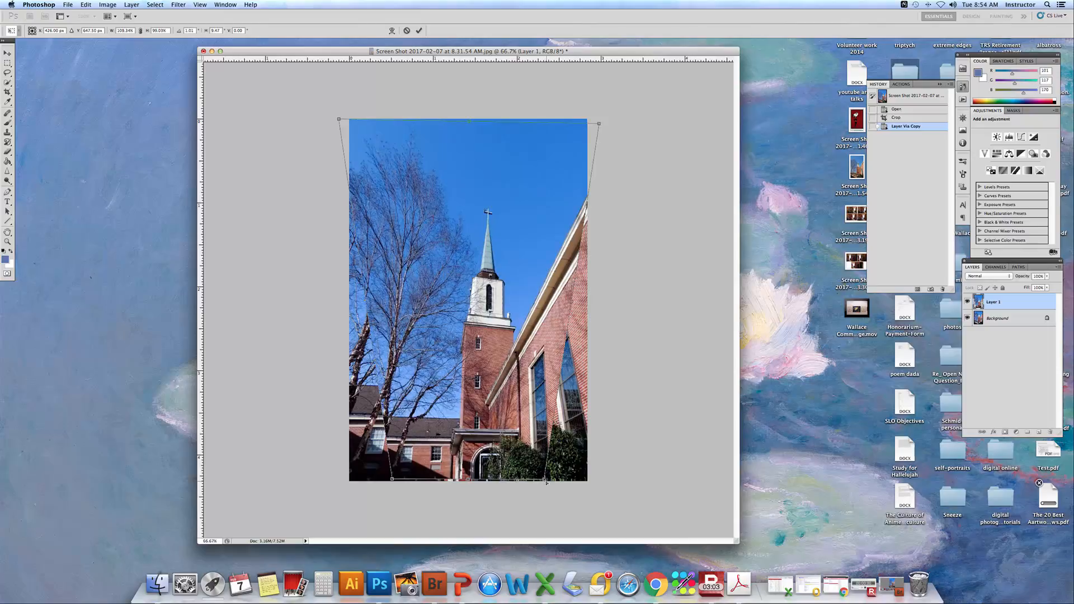
pyautogui.moveTo(546, 482); pyautogui.dragTo(536, 478)
pyautogui.press('Return')
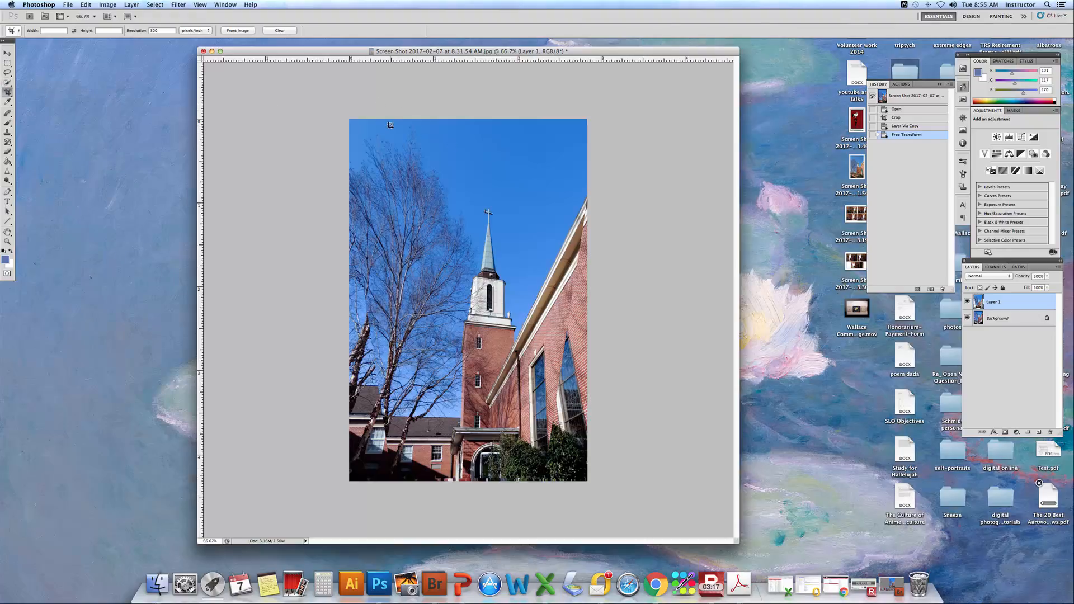
# Crop the image on both sides and above the steeple, cutting away the mismatched edges left by the perspective correction
pyautogui.moveTo(349, 119); pyautogui.dragTo(587, 482)
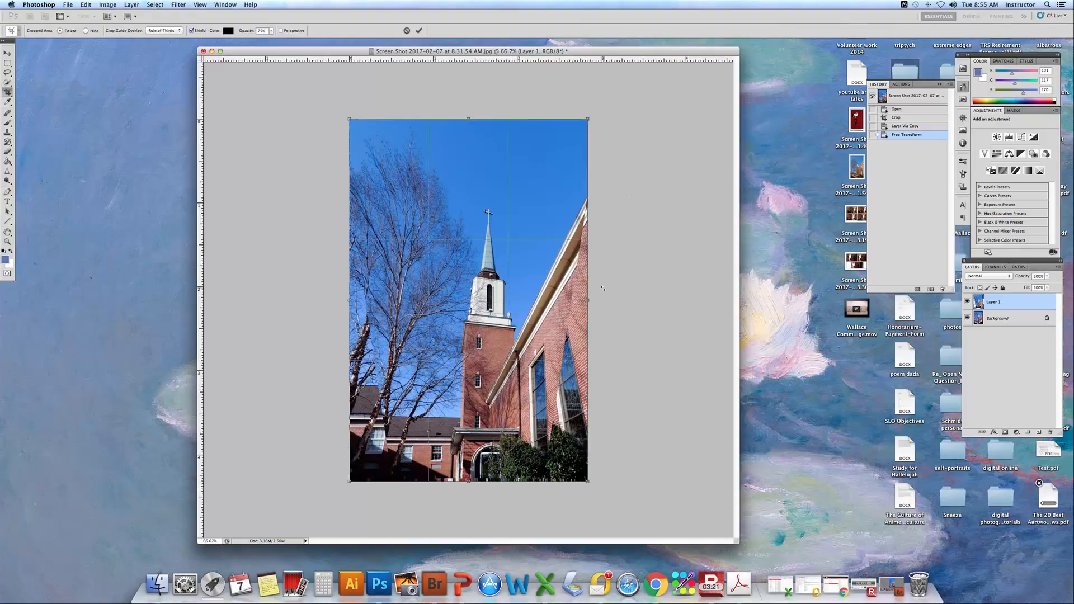
pyautogui.moveTo(588, 300); pyautogui.dragTo(549, 302)
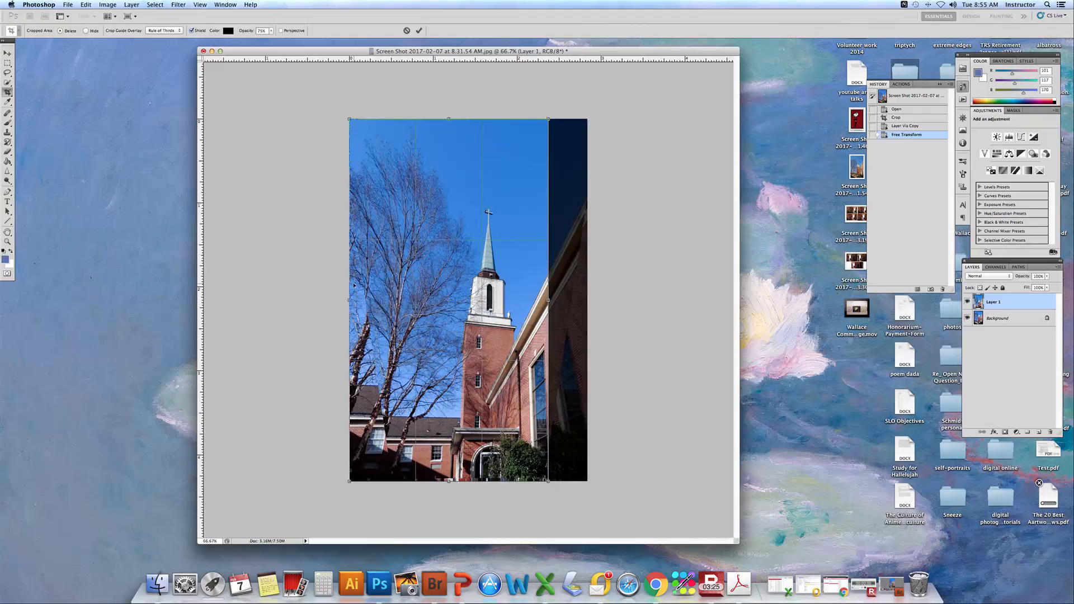
pyautogui.moveTo(346, 300); pyautogui.dragTo(387, 302)
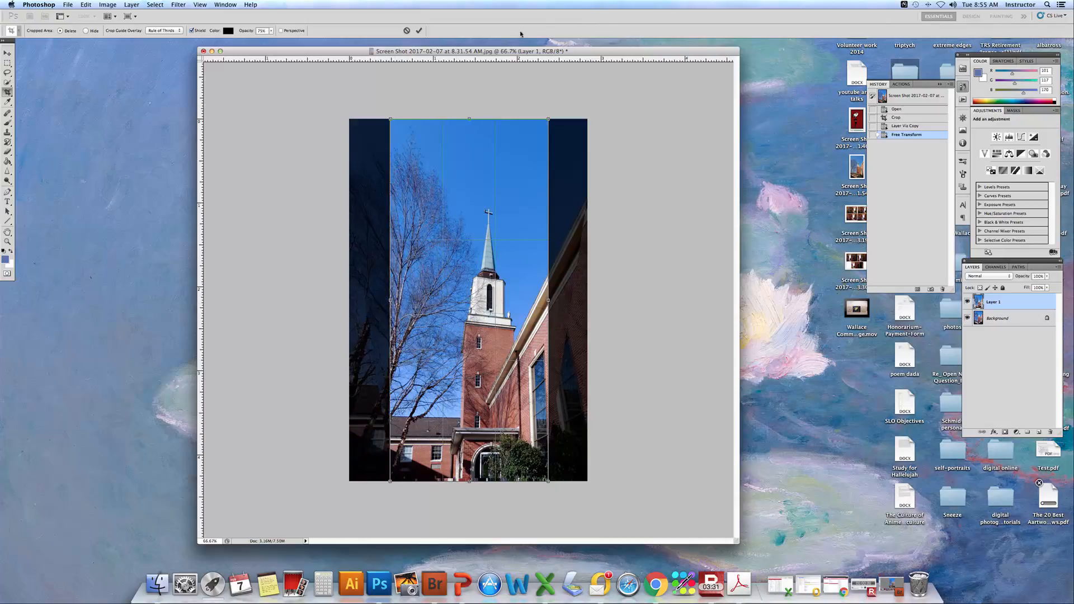
pyautogui.moveTo(469, 121); pyautogui.dragTo(472, 184)
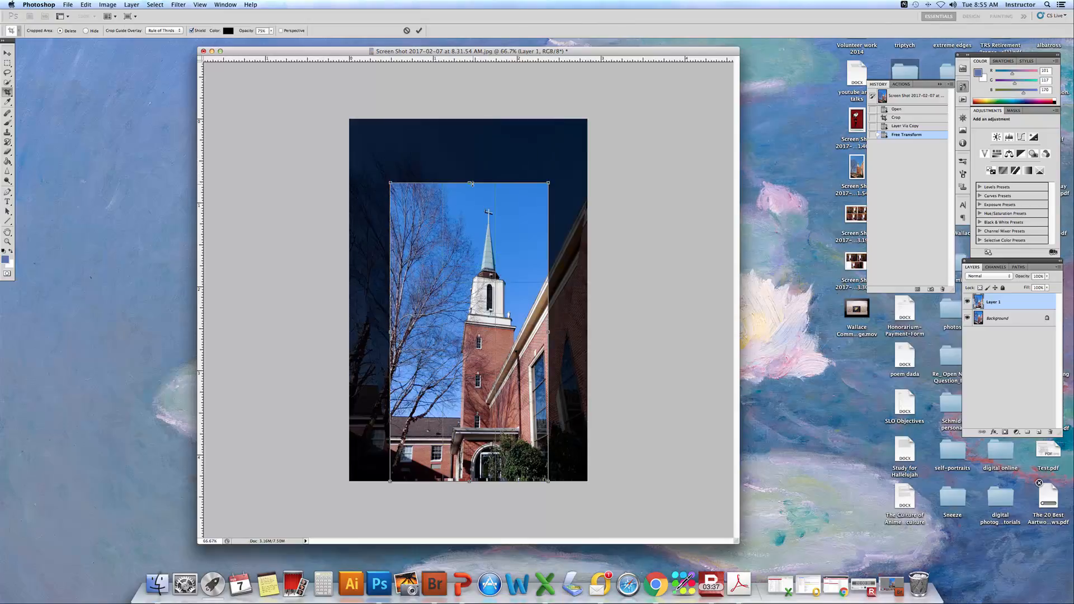
pyautogui.press('Return')
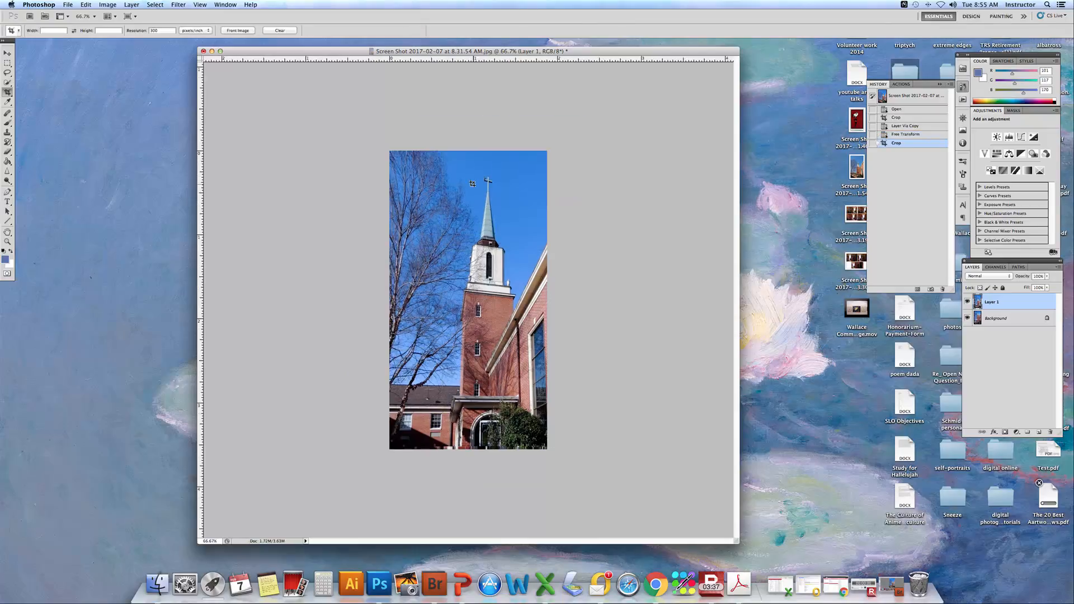
# Scale Layer 1 down vertically to about 93% from its top edge and crop off the uncovered strip above it
pyautogui.click(86, 5)
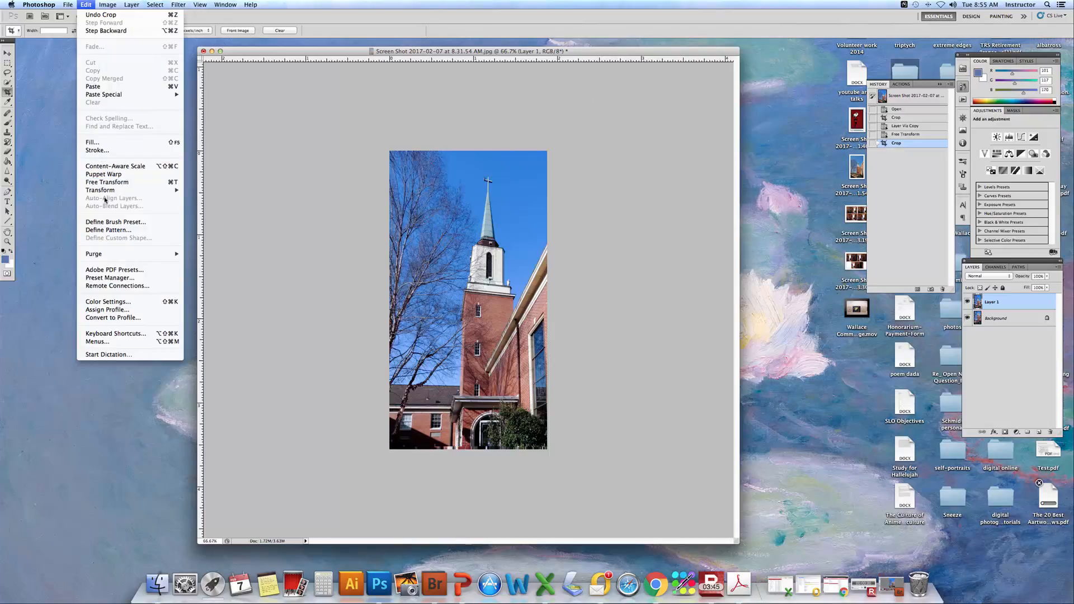
pyautogui.moveTo(103, 193)
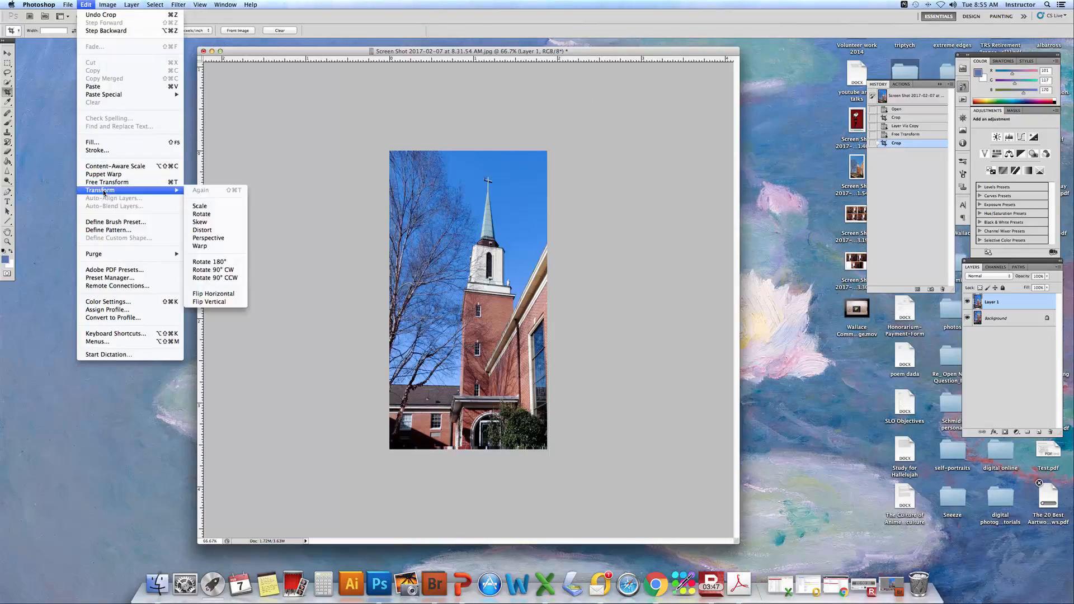
pyautogui.click(195, 208)
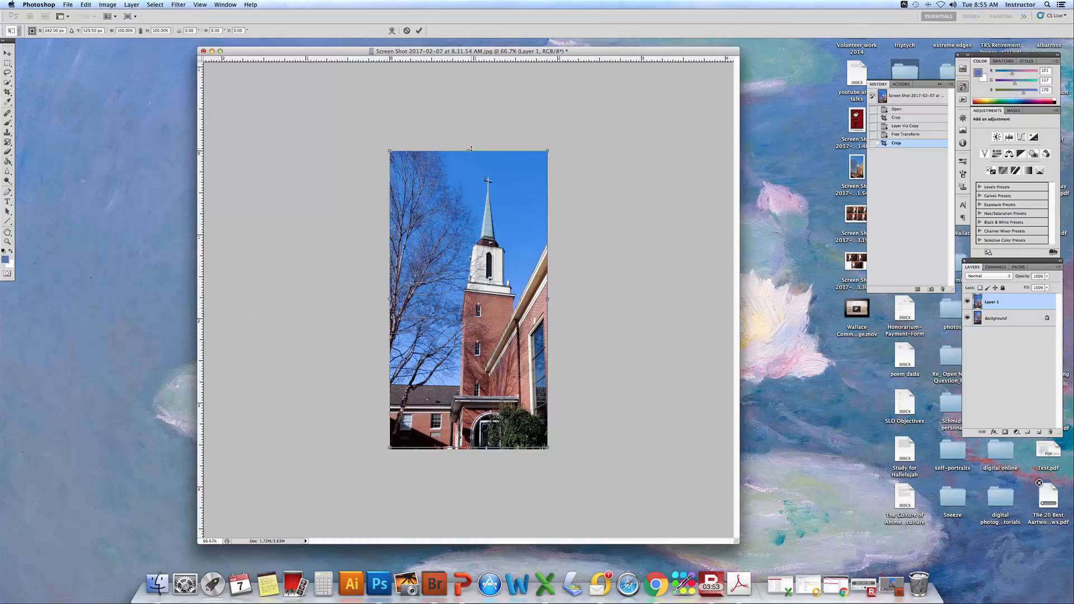
pyautogui.moveTo(469, 150); pyautogui.dragTo(463, 172)
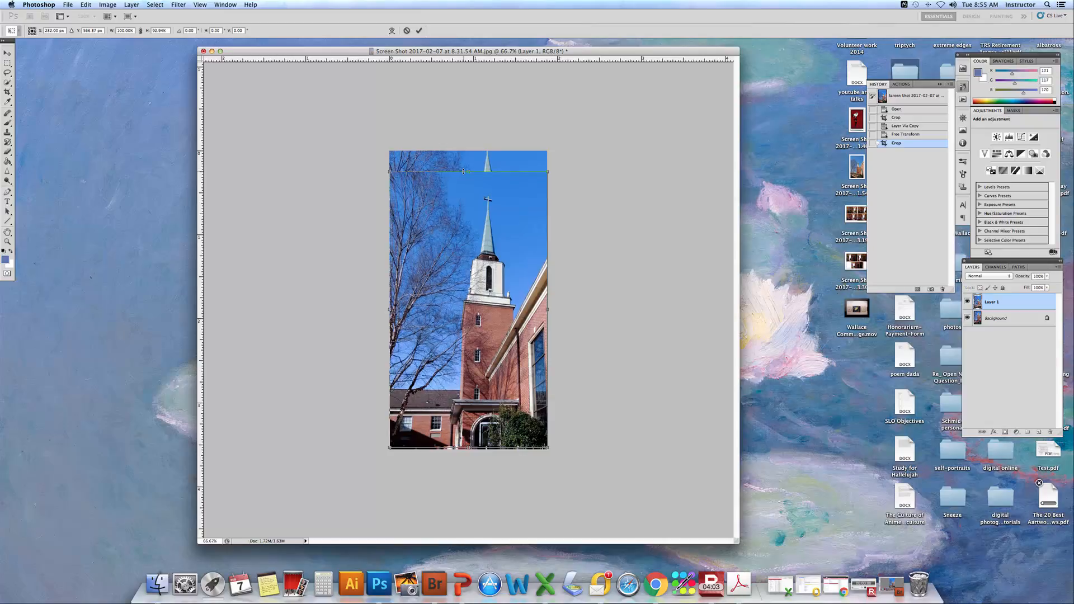
pyautogui.press('Return')
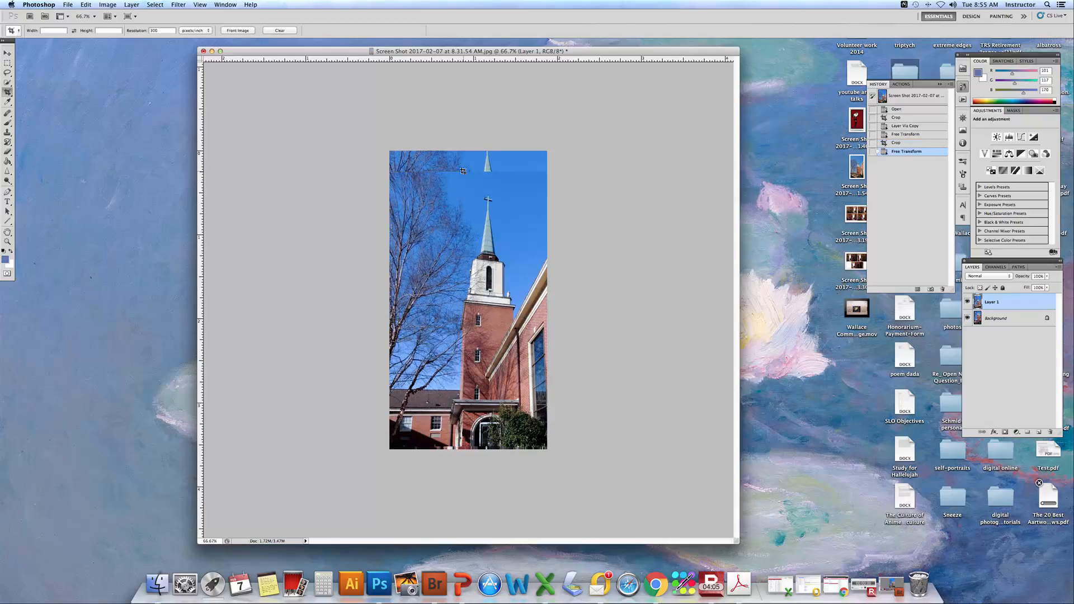
pyautogui.moveTo(391, 171); pyautogui.dragTo(550, 445)
pyautogui.press('Return')
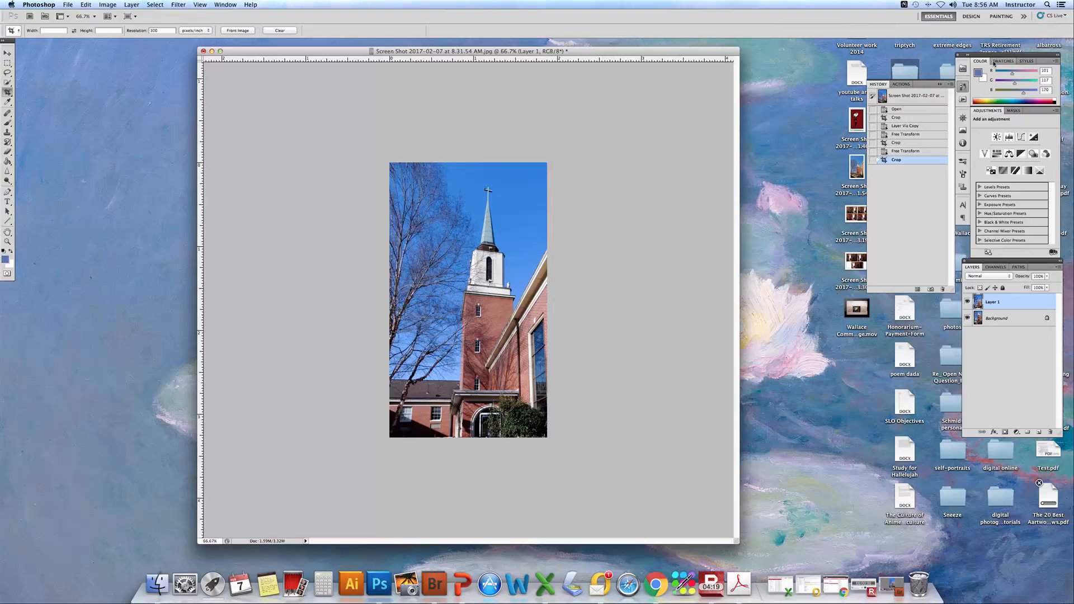
# Compare the originally opened photo with the final cropped version by switching between their history states
pyautogui.click(882, 98)
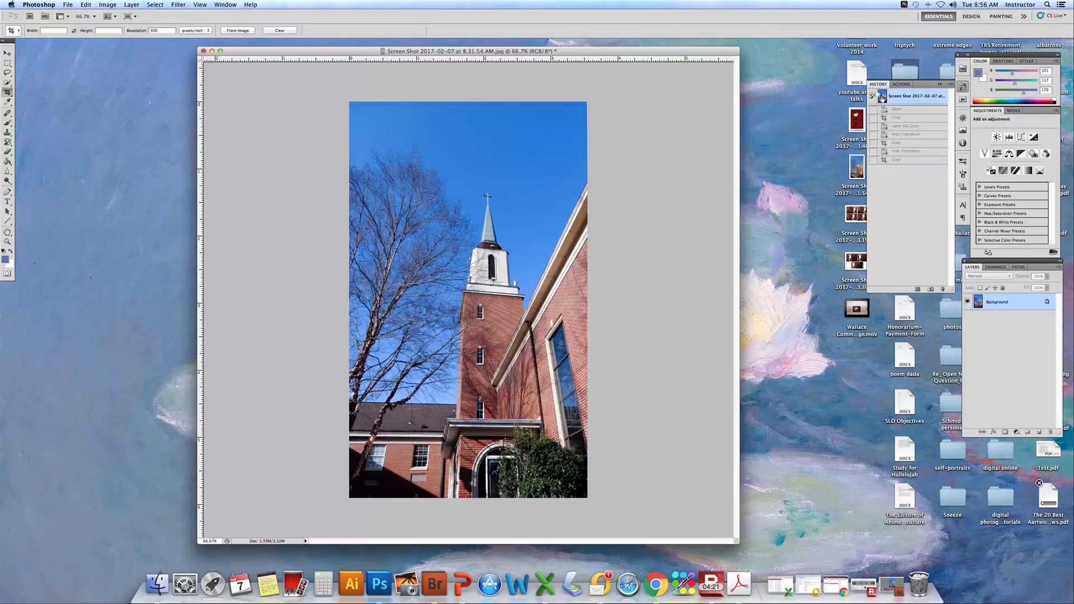
pyautogui.click(916, 160)
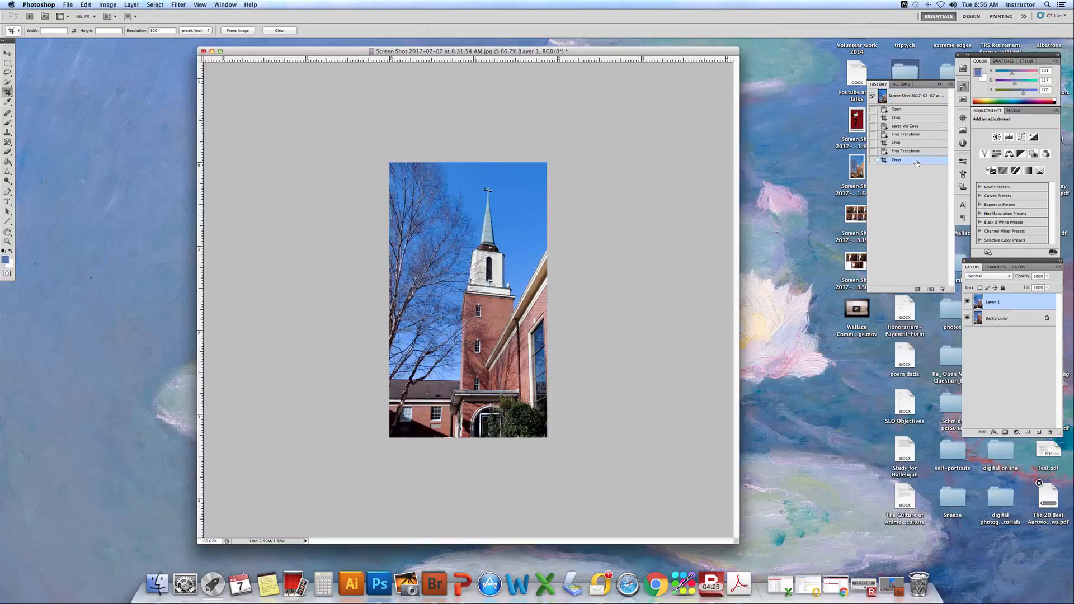
pyautogui.click(904, 97)
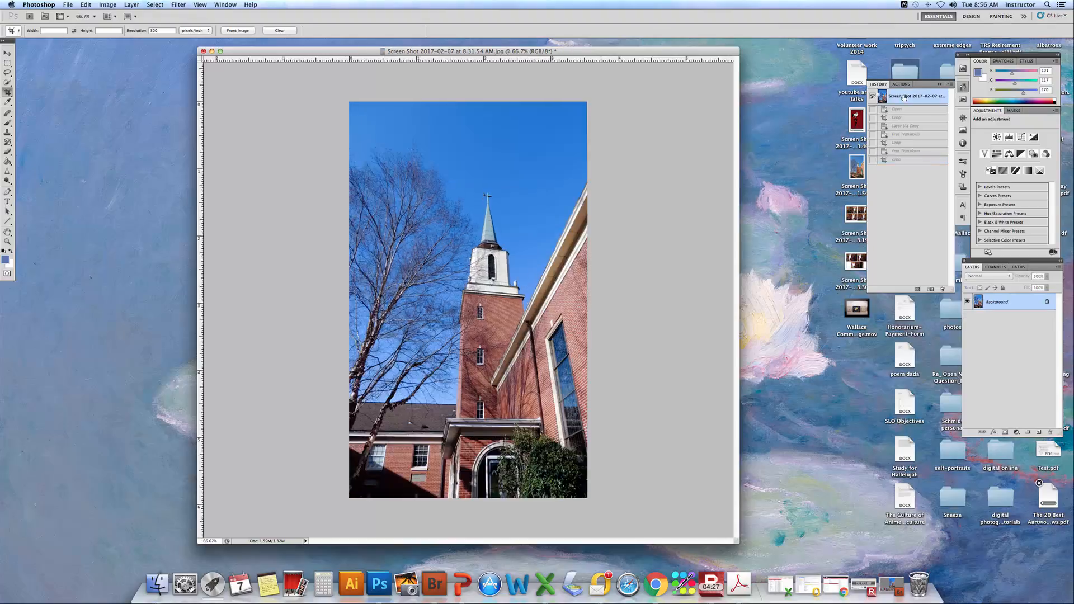
pyautogui.click(899, 161)
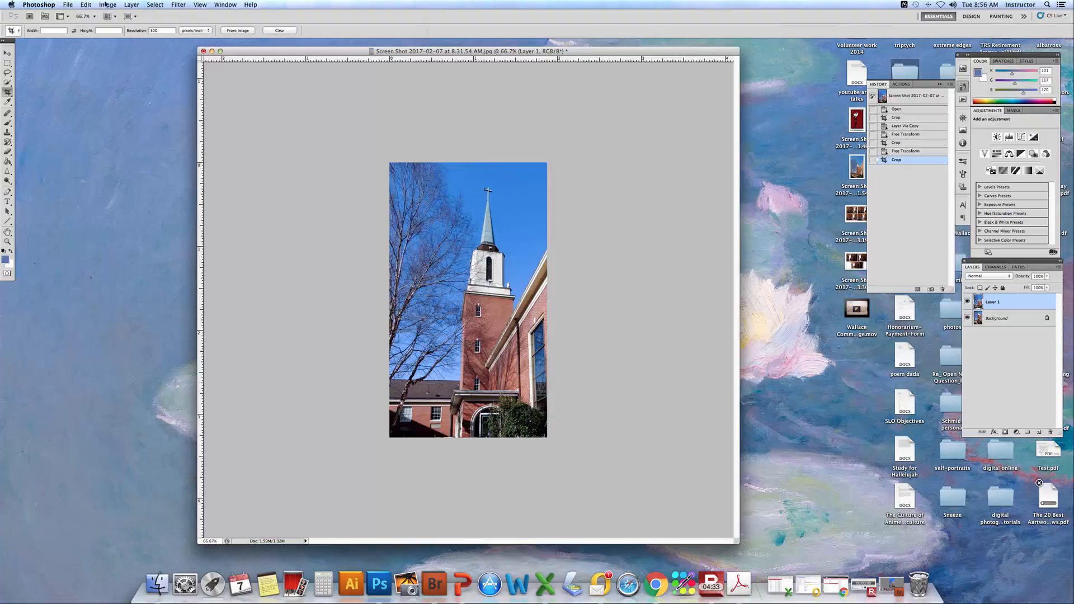
pyautogui.click(85, 5)
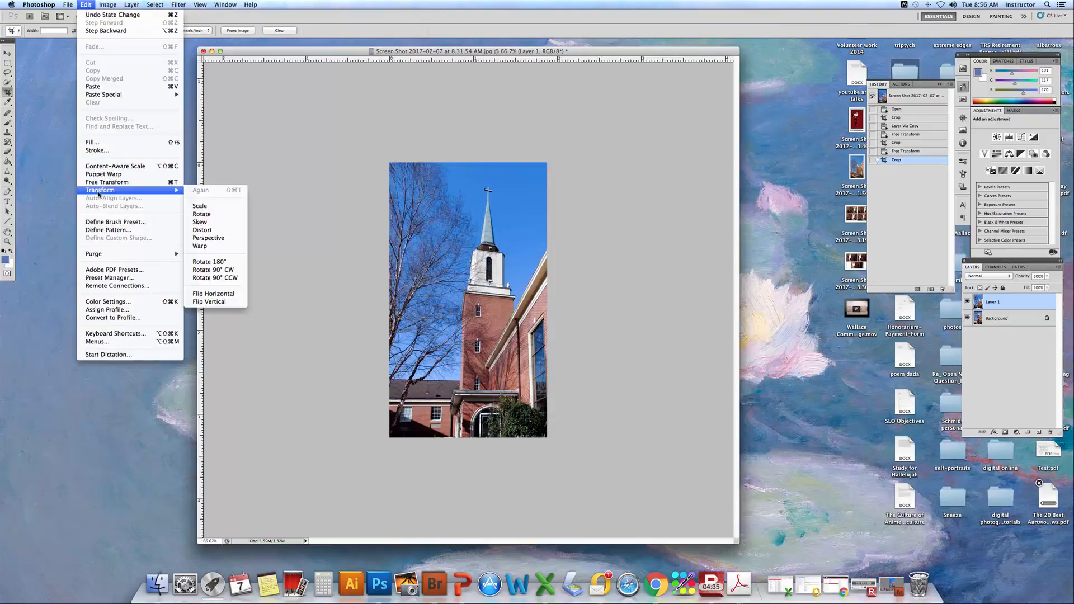
pyautogui.click(208, 217)
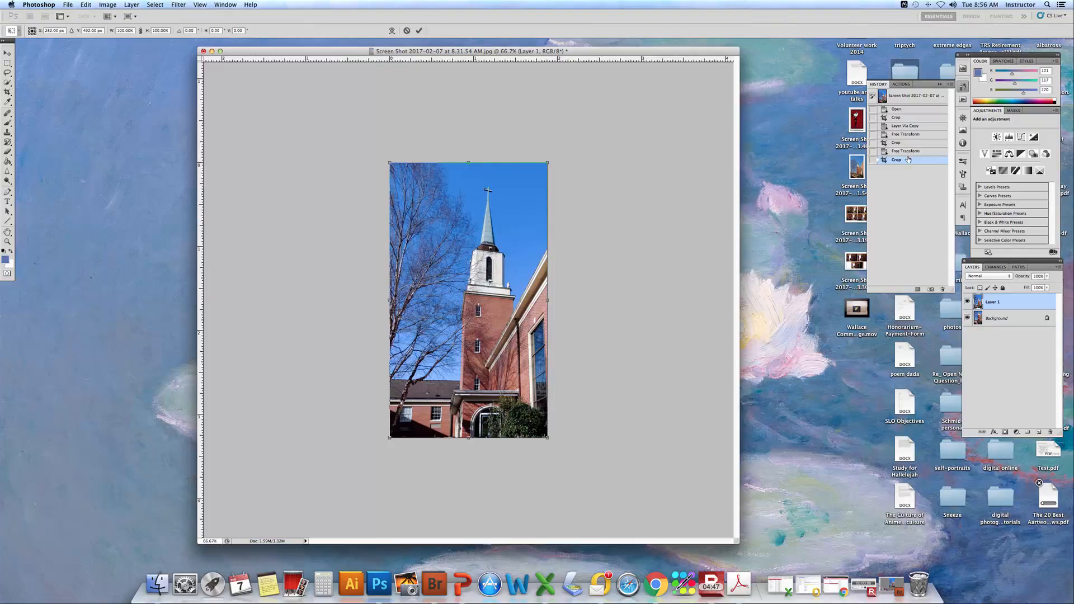
pyautogui.press('Escape')
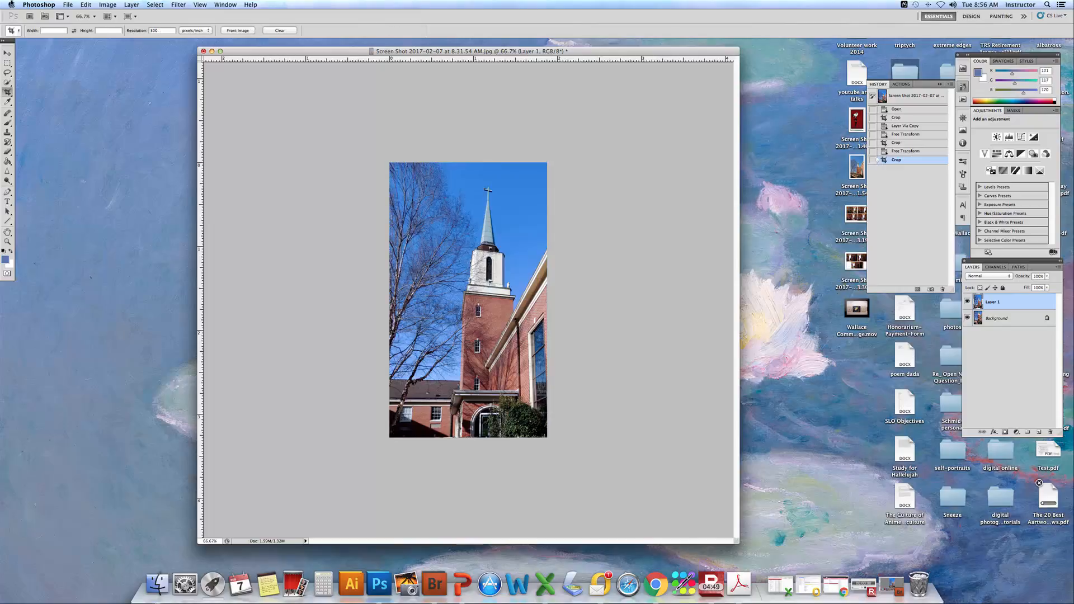
# Scale Layer 1 down vertically to about 94%, pulling in both its top and bottom edges
pyautogui.click(85, 5)
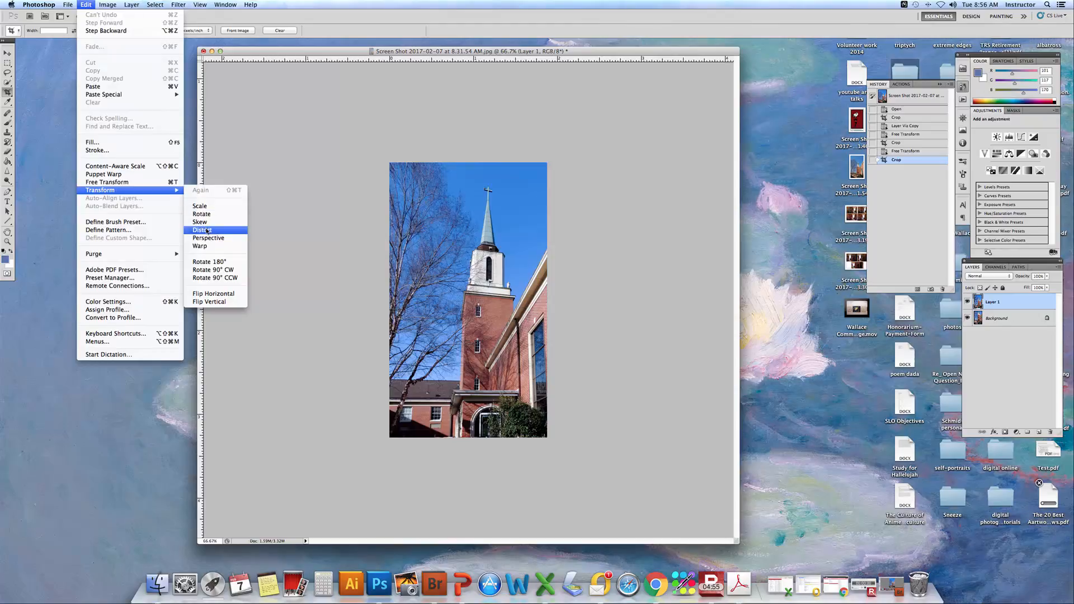
pyautogui.click(200, 205)
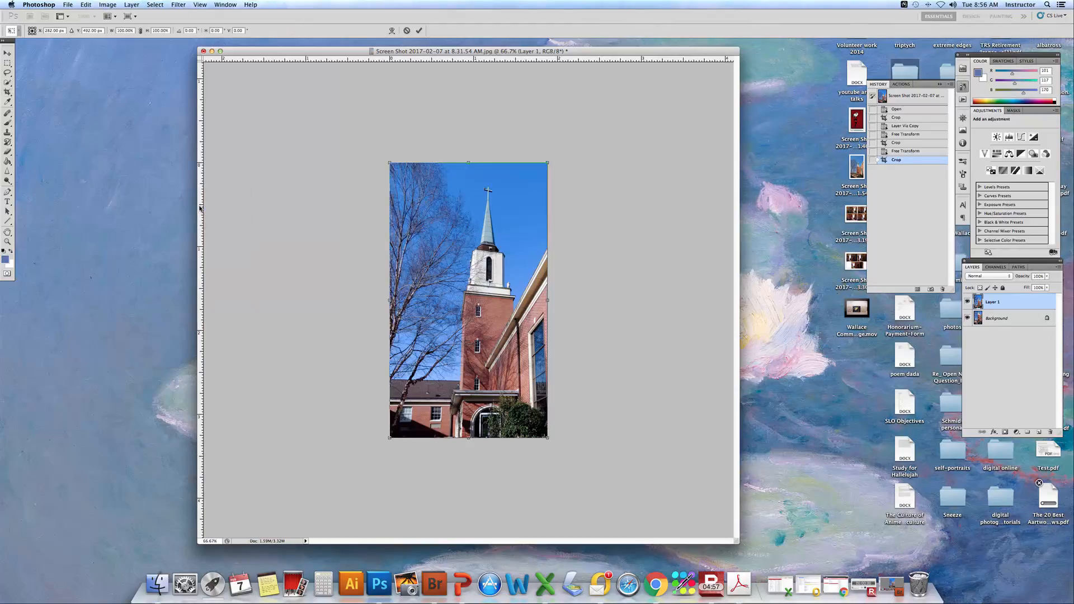
pyautogui.moveTo(468, 162); pyautogui.dragTo(467, 171)
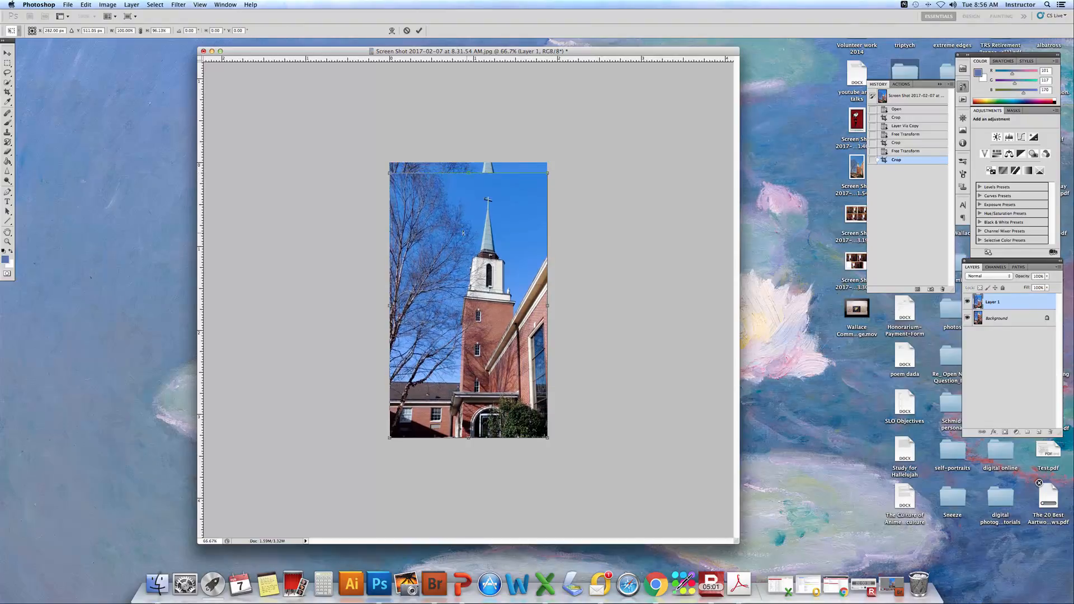
pyautogui.moveTo(468, 437); pyautogui.dragTo(468, 432)
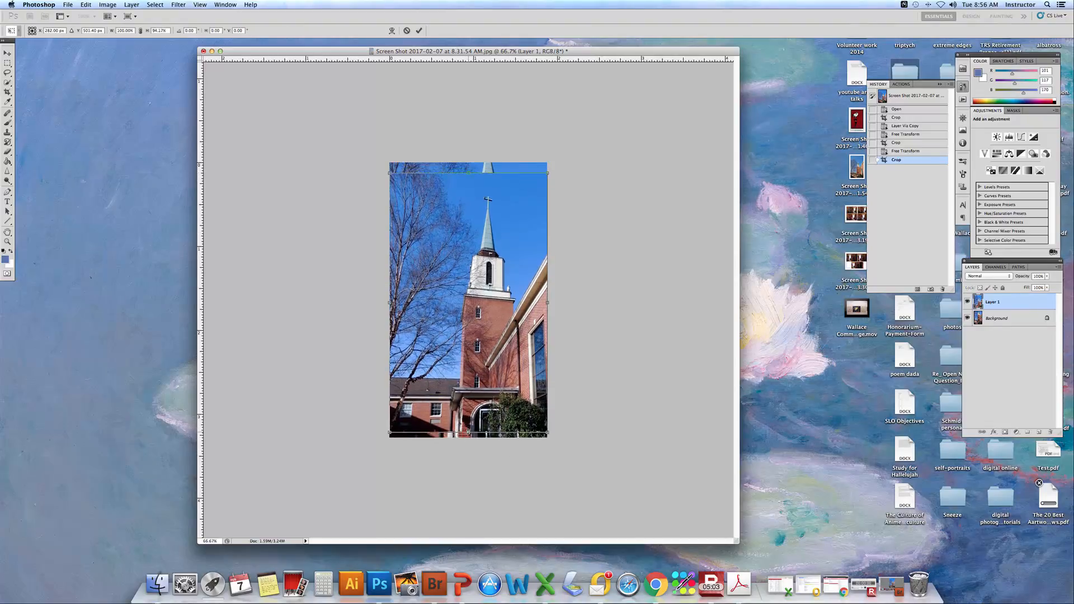
pyautogui.press('Return')
# Crop off the uncovered strips above and below the scaled layer, keeping the full width
pyautogui.press('c')
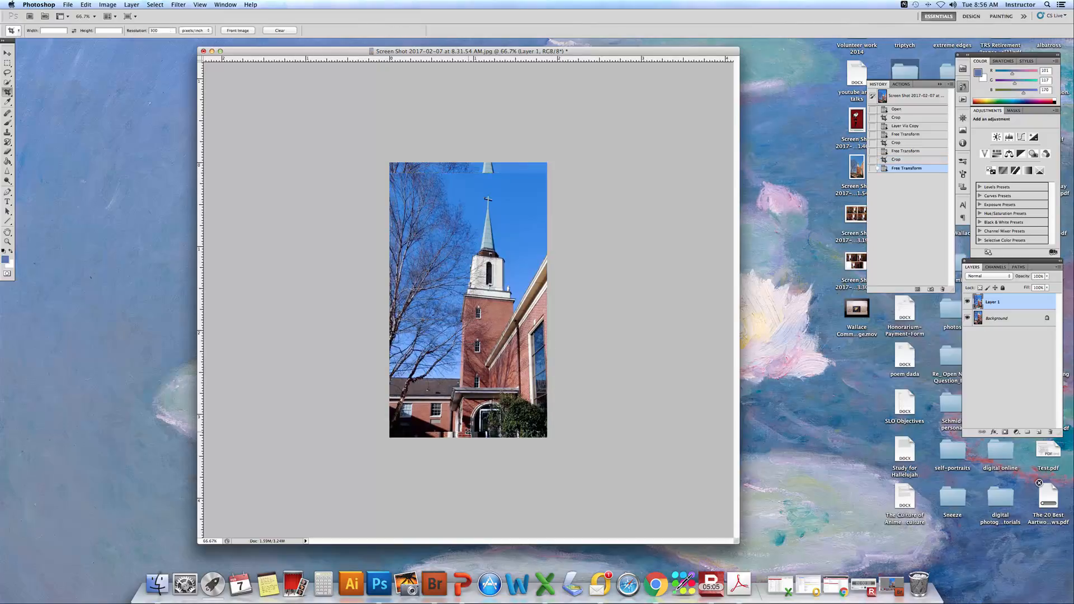
pyautogui.moveTo(391, 171); pyautogui.dragTo(561, 423)
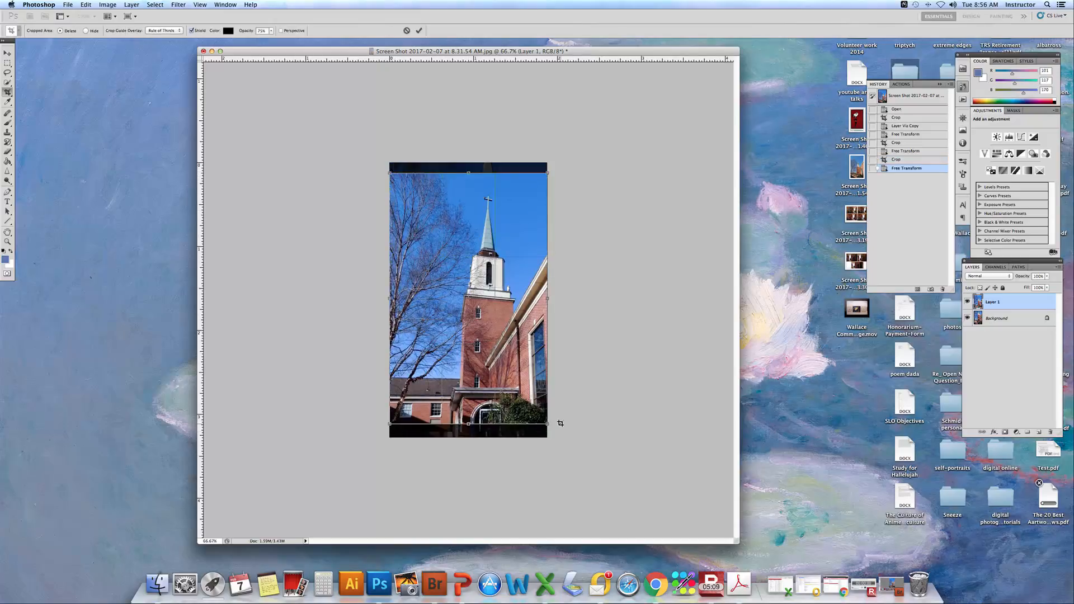
pyautogui.press('Return')
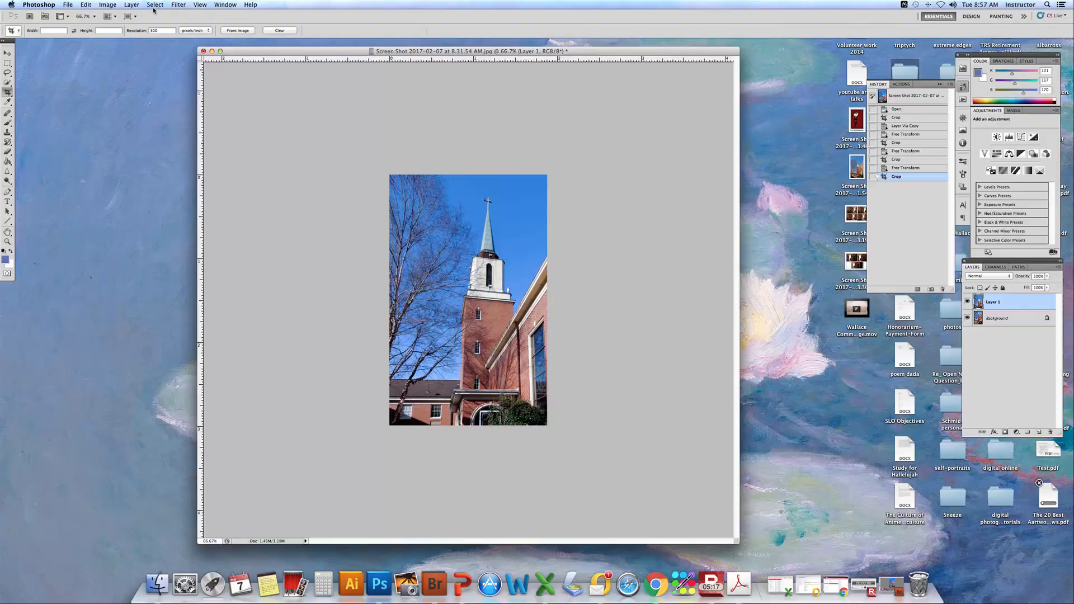
# Flatten the image and apply Smart Sharpen with amount 79%, radius 1.0 px and Gaussian Blur removal
pyautogui.click(134, 5)
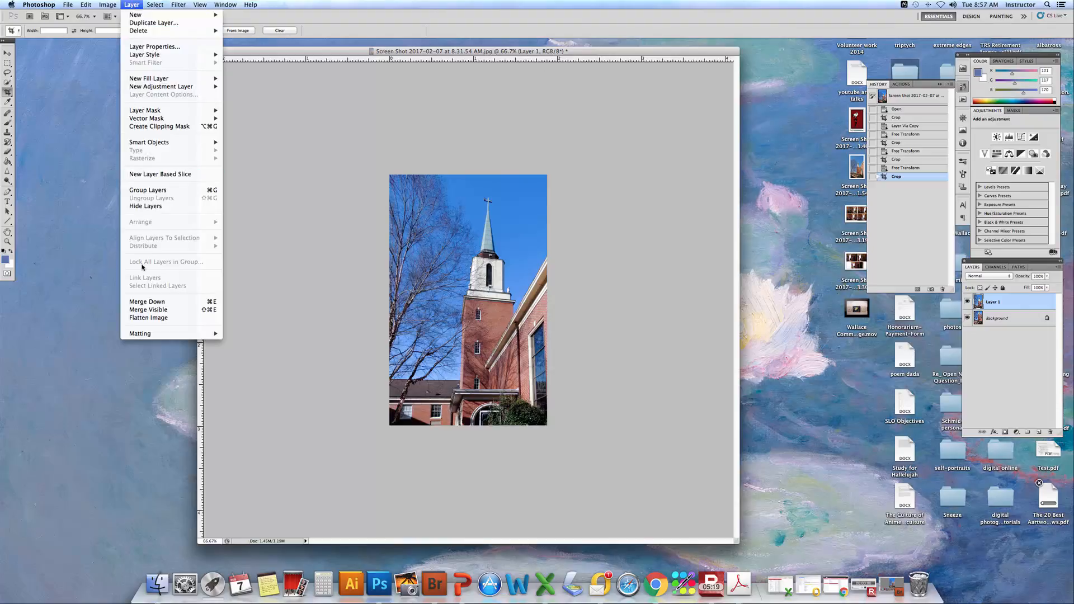
pyautogui.click(143, 319)
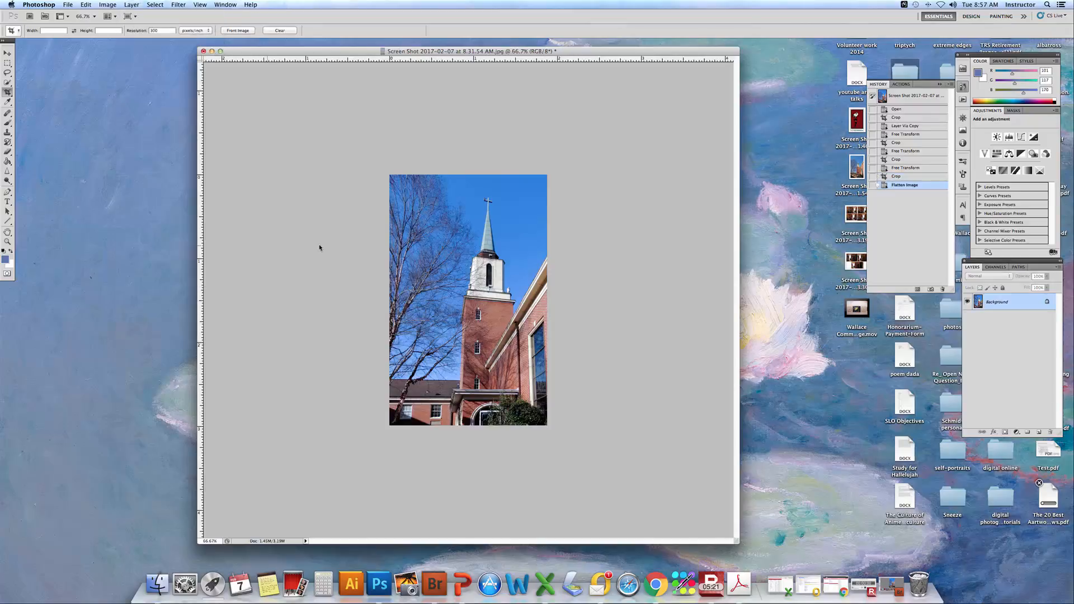
pyautogui.click(179, 4)
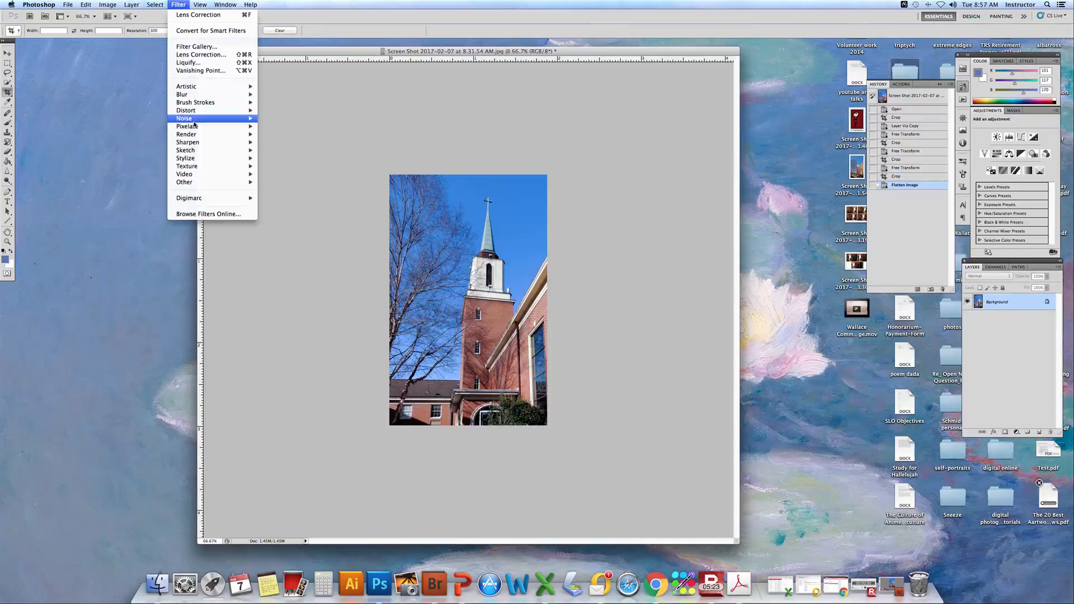
pyautogui.moveTo(197, 143)
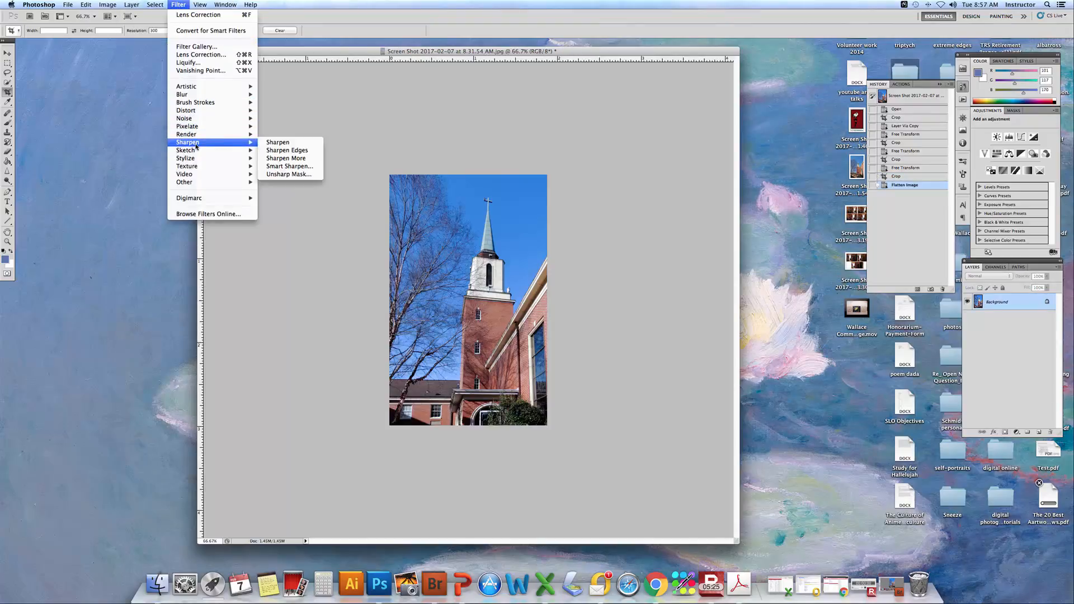
pyautogui.click(292, 167)
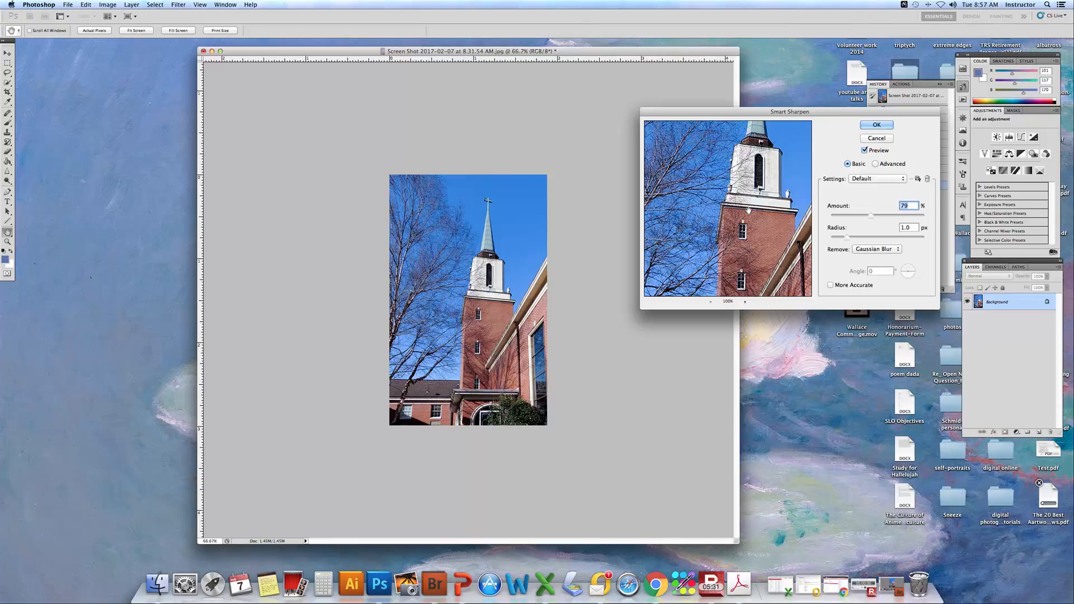
pyautogui.click(877, 125)
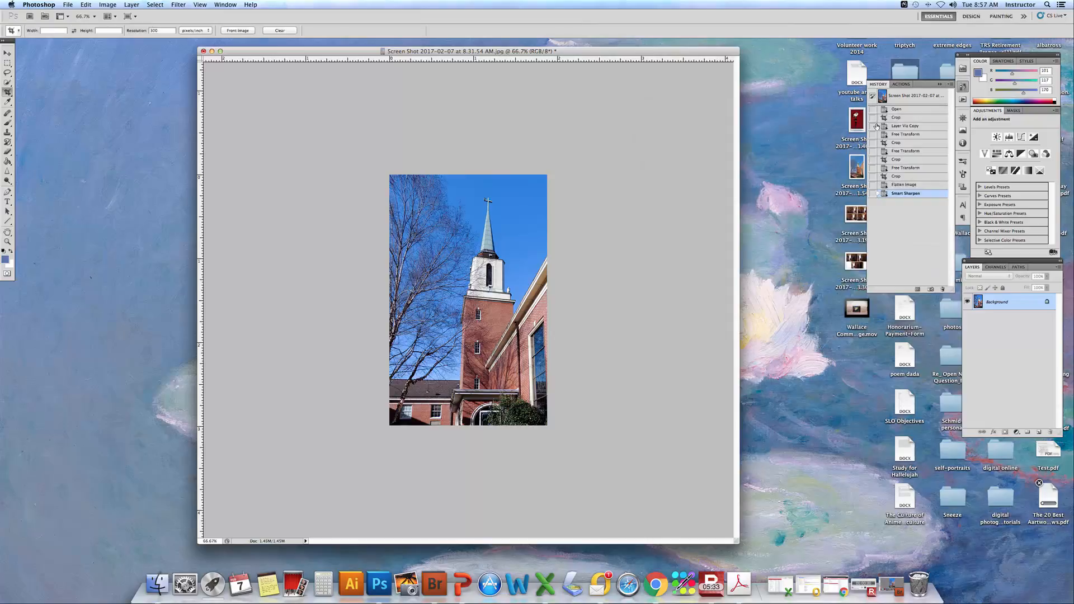
# Save the photo to the Desktop as "charch fixed.jpg", a JPEG at maximum quality 12 with baseline standard format, and close it
pyautogui.click(67, 4)
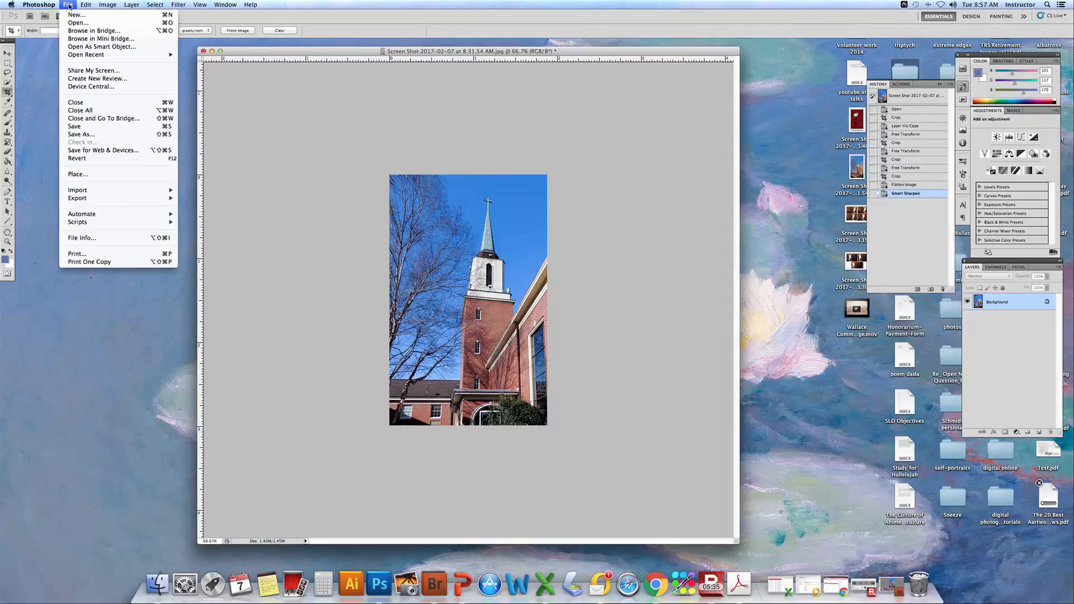
pyautogui.click(89, 135)
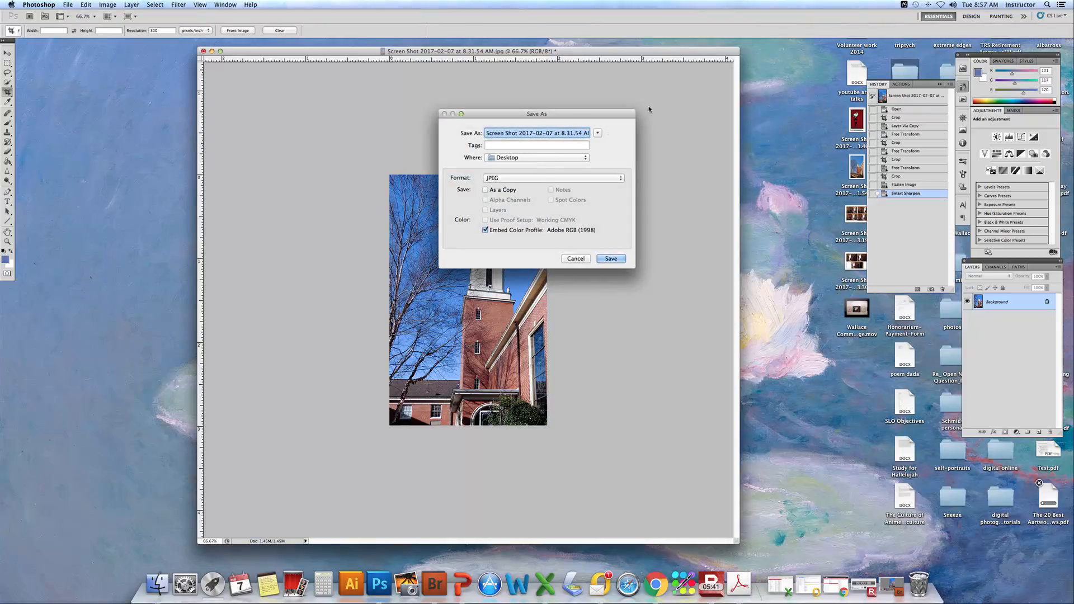
pyautogui.write('chard.jpg')
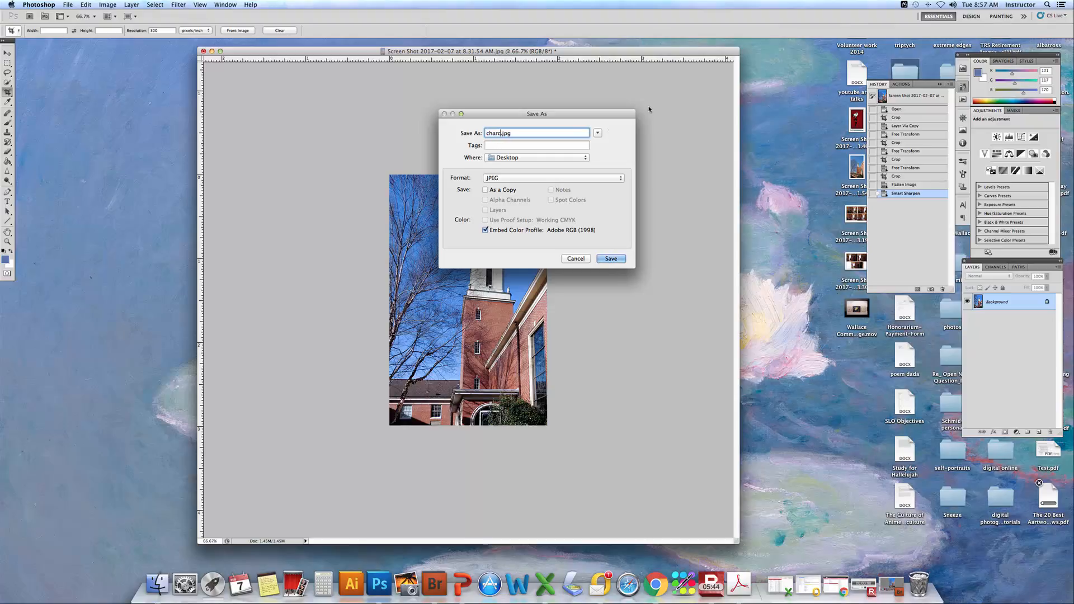
pyautogui.press('BackSpace')
pyautogui.write('ch fixed')
pyautogui.click(617, 262)
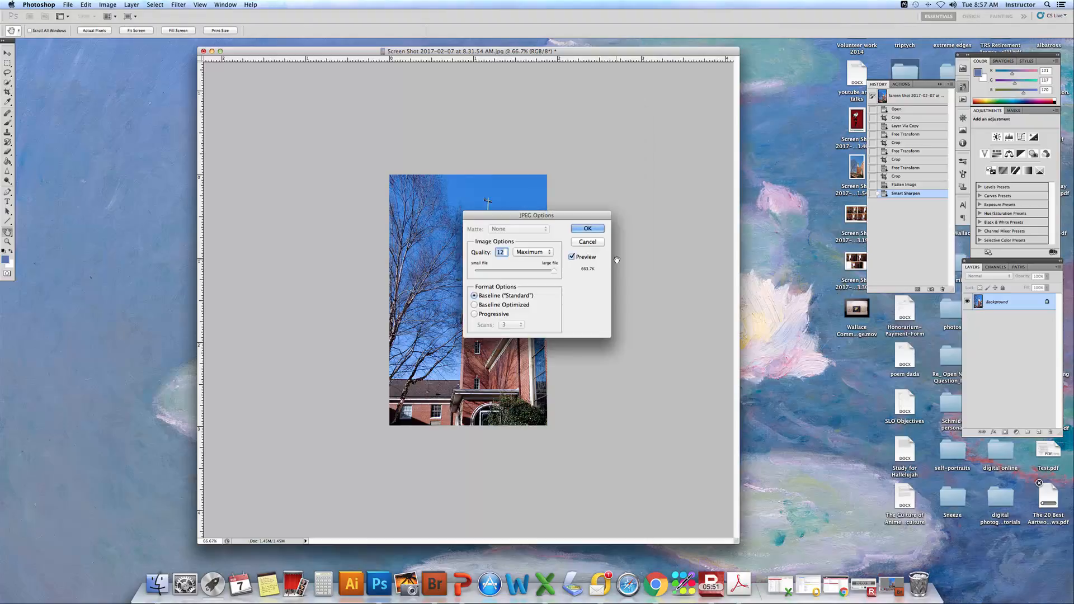
pyautogui.click(587, 229)
pyautogui.press('c')
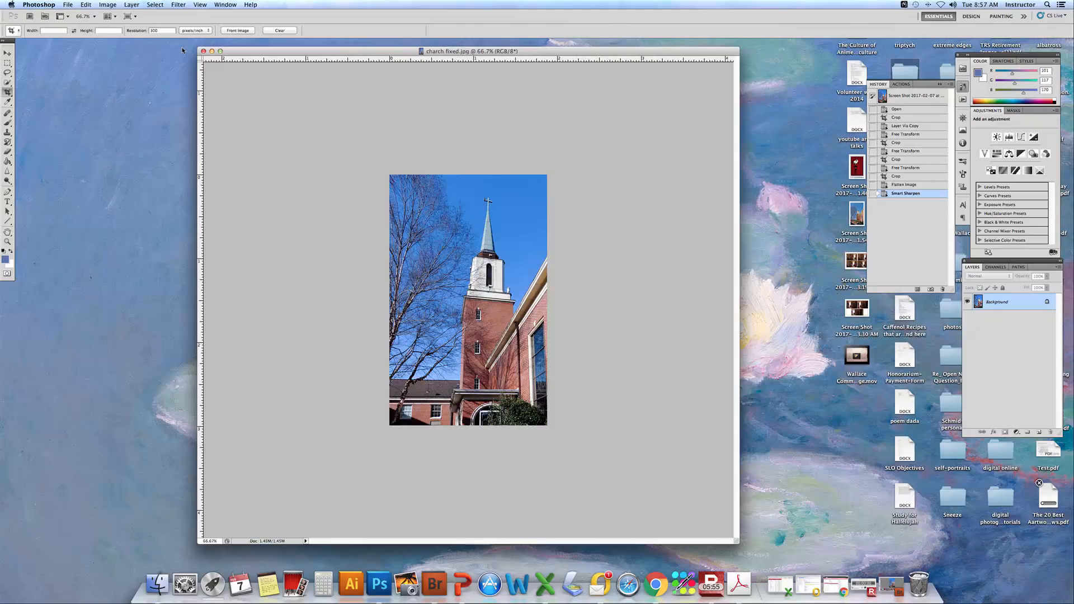
pyautogui.click(203, 51)
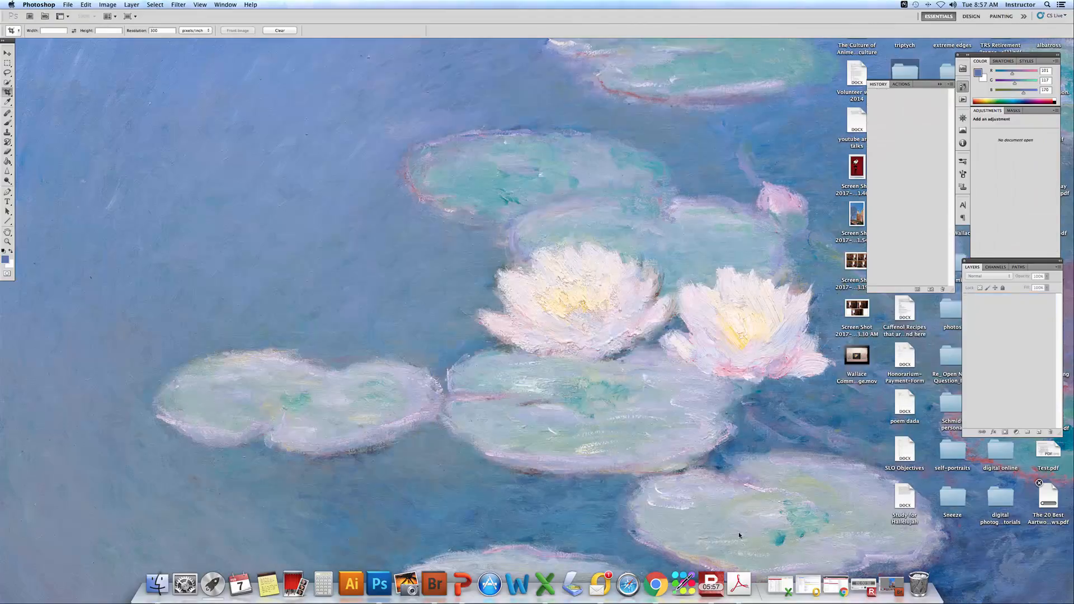
# Switch to Adobe Bridge, preview the saved photo beside the original and magnify the corrected tower's brickwork and window
pyautogui.click(892, 585)
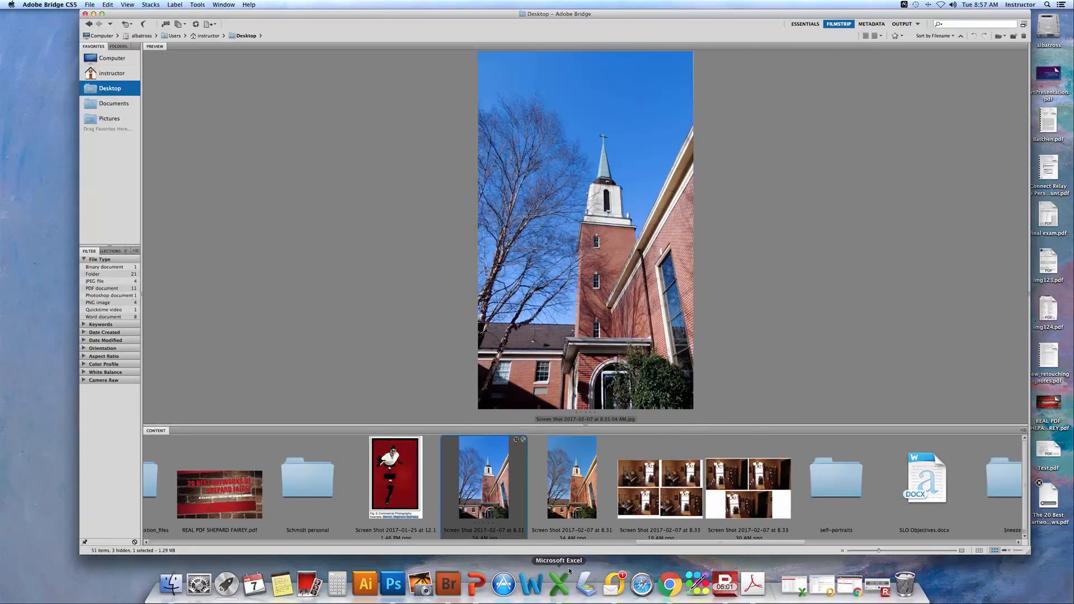
pyautogui.moveTo(637, 544); pyautogui.dragTo(263, 555)
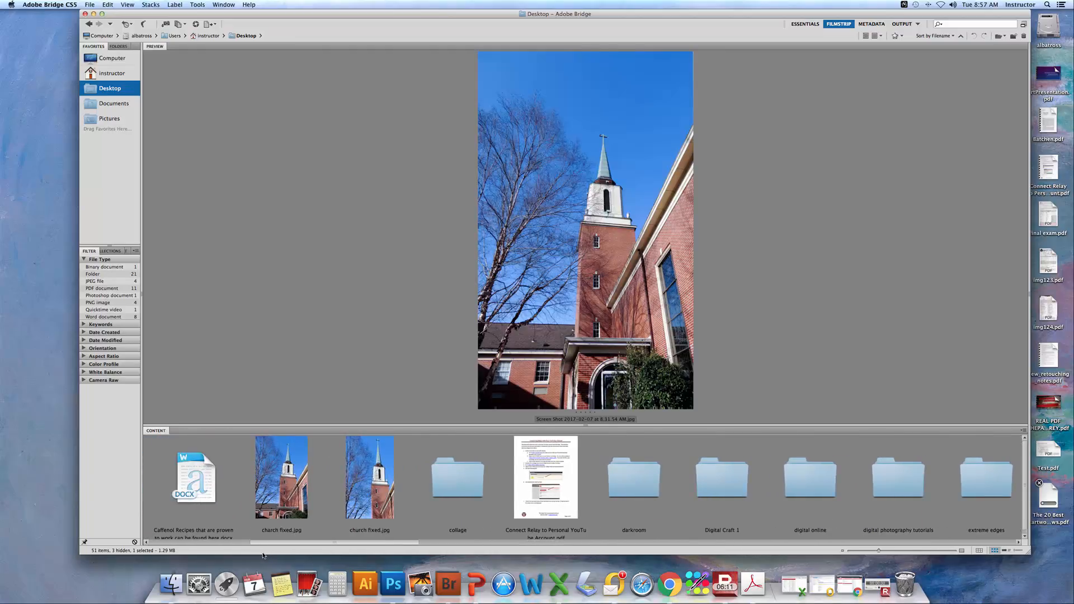
pyautogui.keyDown('super'); pyautogui.click(284, 479); pyautogui.keyUp('super')
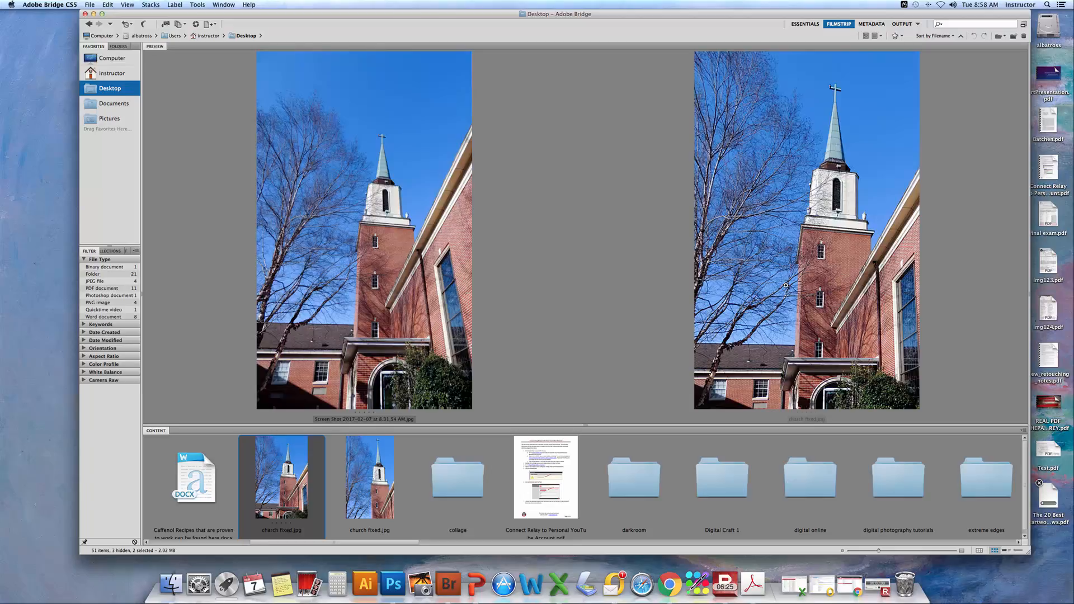
pyautogui.click(822, 291)
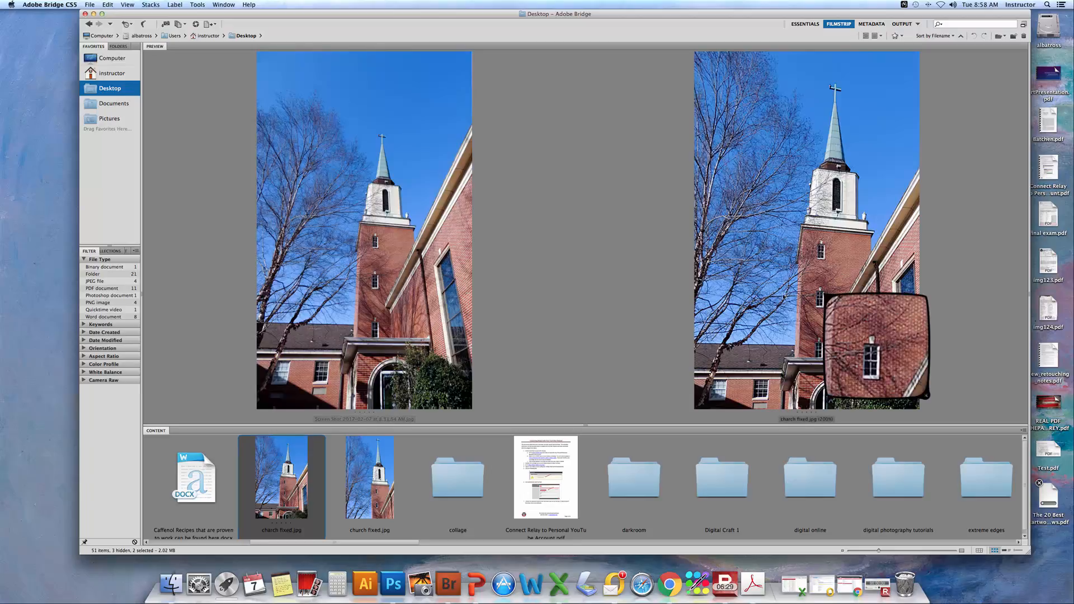
# Open only the corrected church photo in Camera Raw and straighten it along the large side window's edge
pyautogui.click(286, 482)
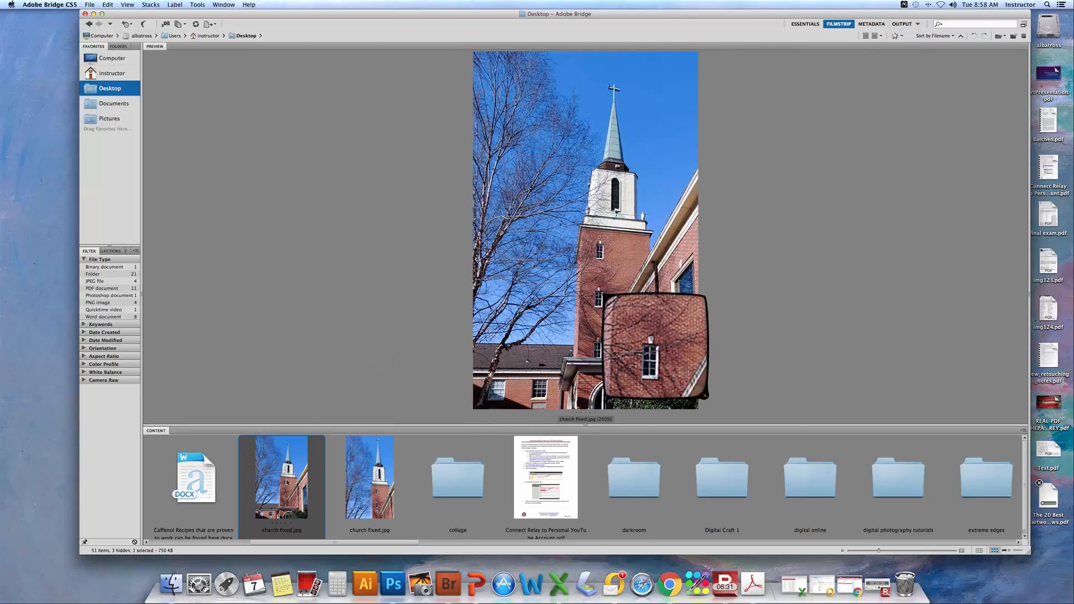
pyautogui.click(195, 25)
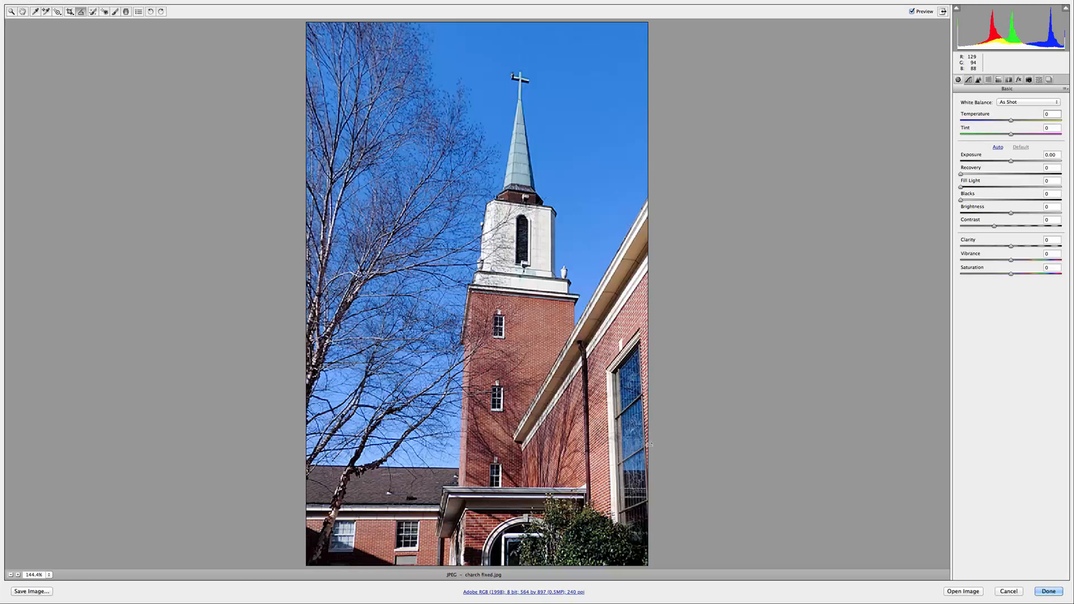
pyautogui.moveTo(647, 445); pyautogui.dragTo(646, 446)
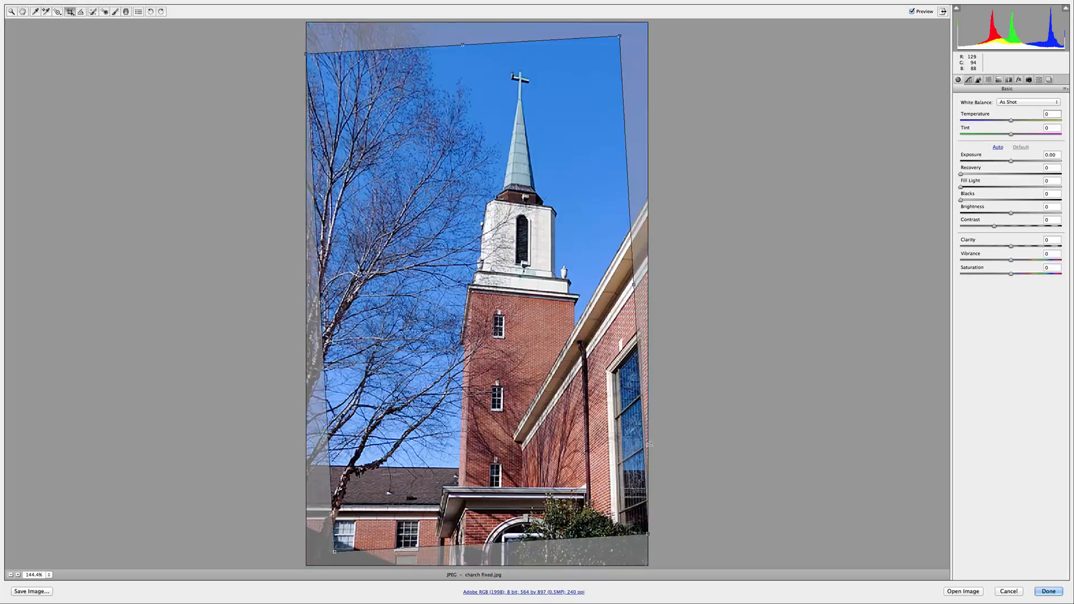
pyautogui.press('z')
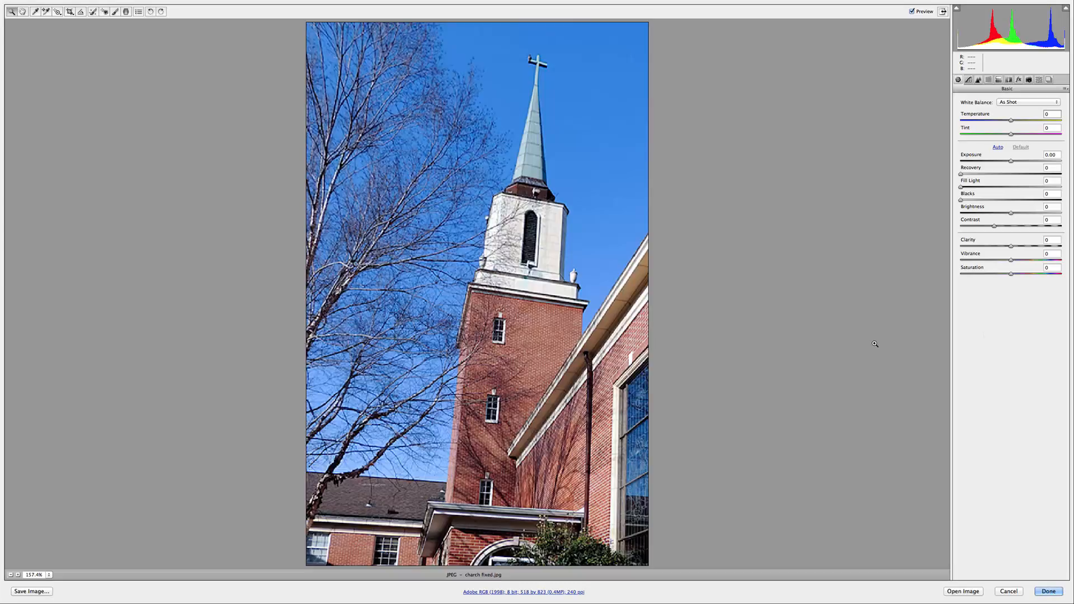
# Straighten the photo again using the right edge of the tower's white belfry as the vertical reference
pyautogui.click(81, 11)
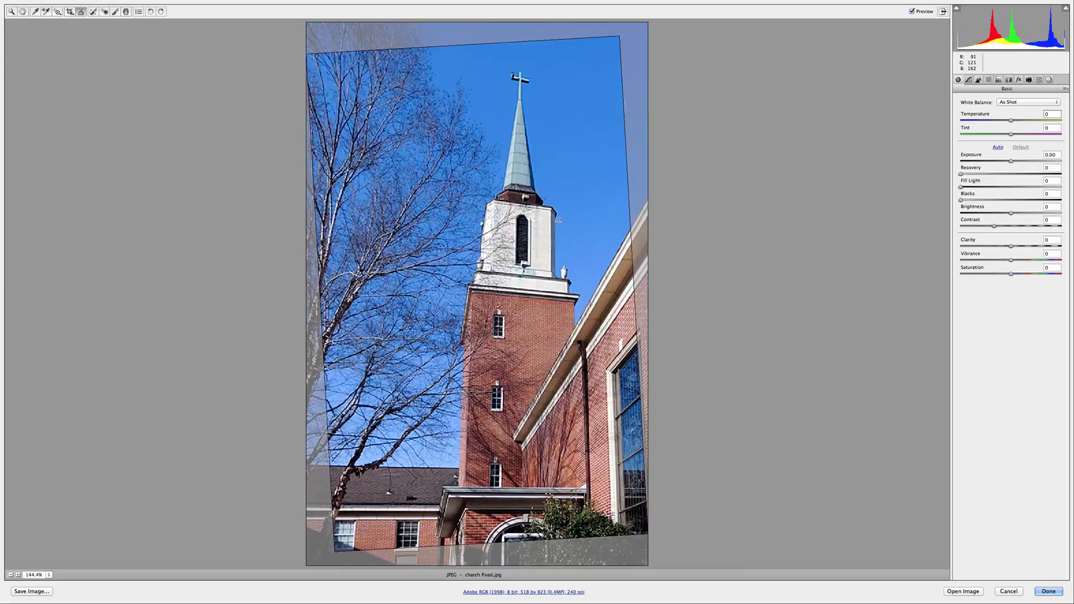
pyautogui.moveTo(556, 217); pyautogui.dragTo(554, 268)
pyautogui.press('Return')
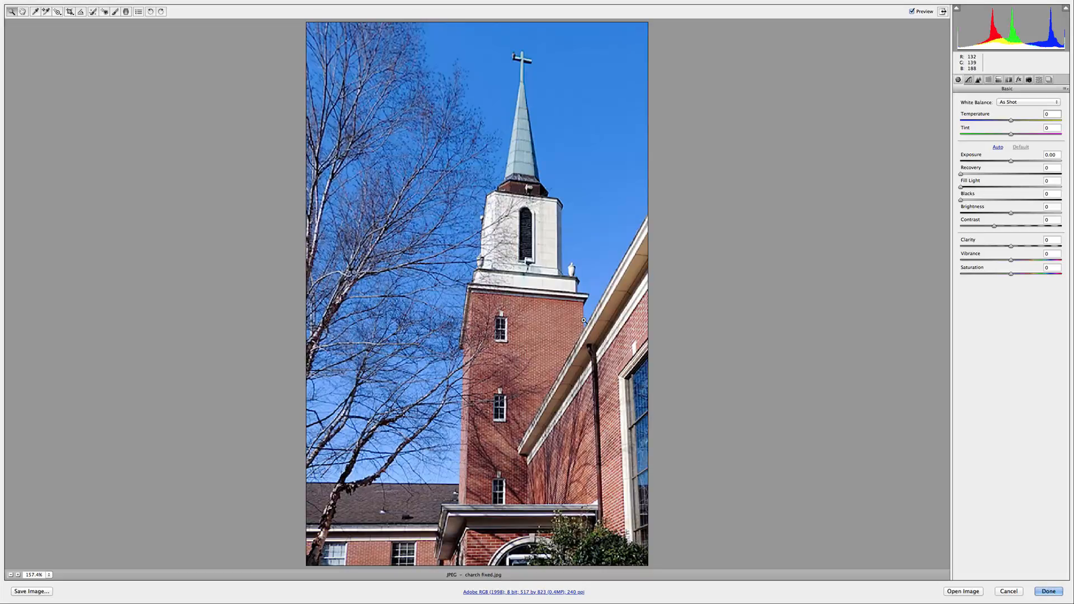
# Straighten the photo using the drainpipe on the adjoining brick wall as the vertical reference
pyautogui.click(82, 12)
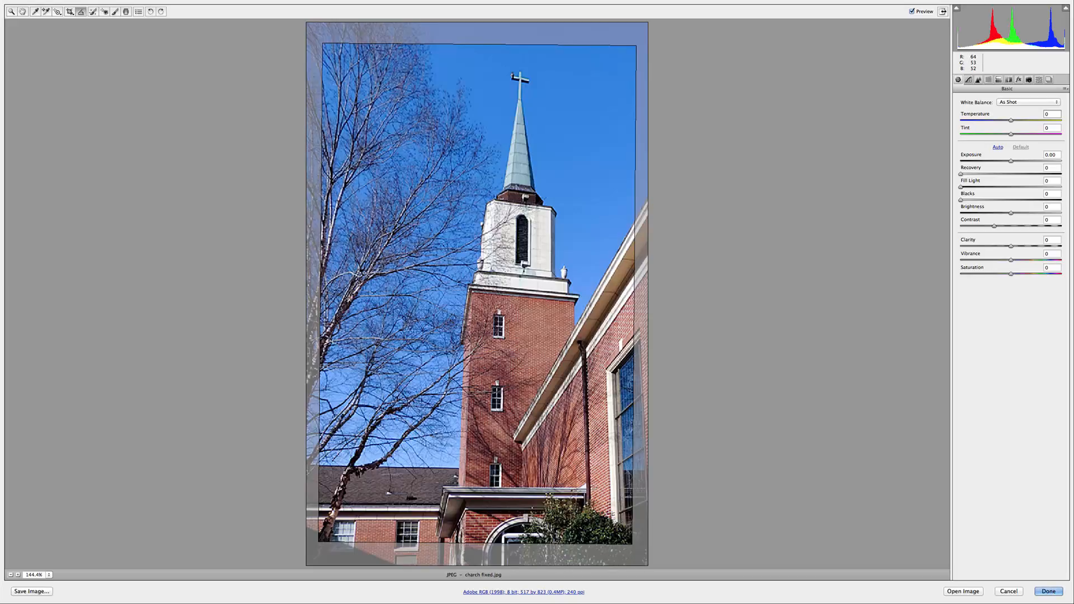
pyautogui.moveTo(587, 360); pyautogui.dragTo(590, 492)
pyautogui.press('z')
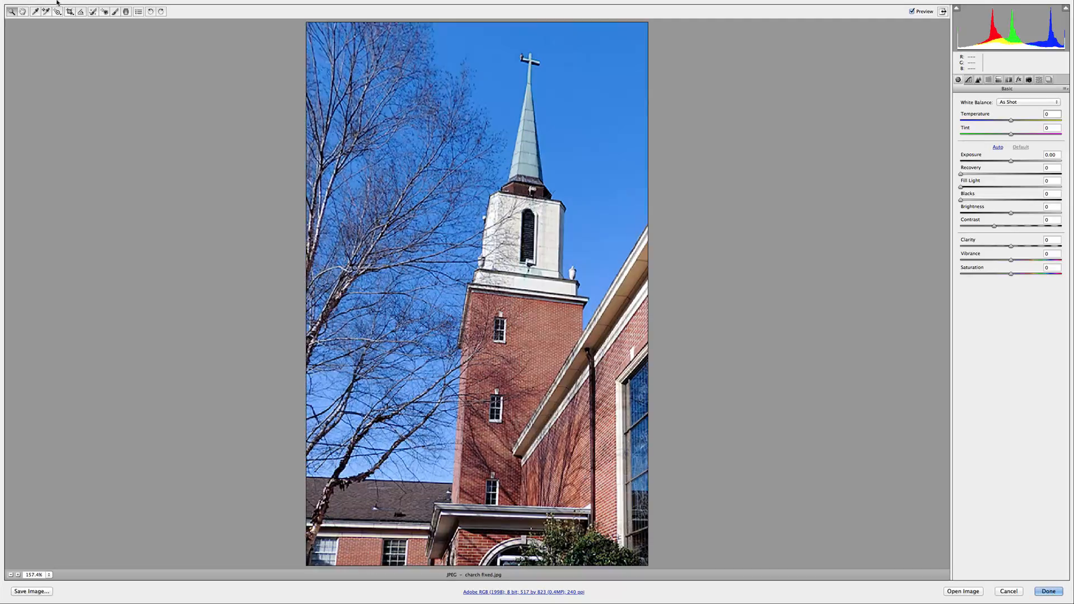
# Straighten the photo using the left edge of the brick tower as the vertical reference
pyautogui.click(78, 11)
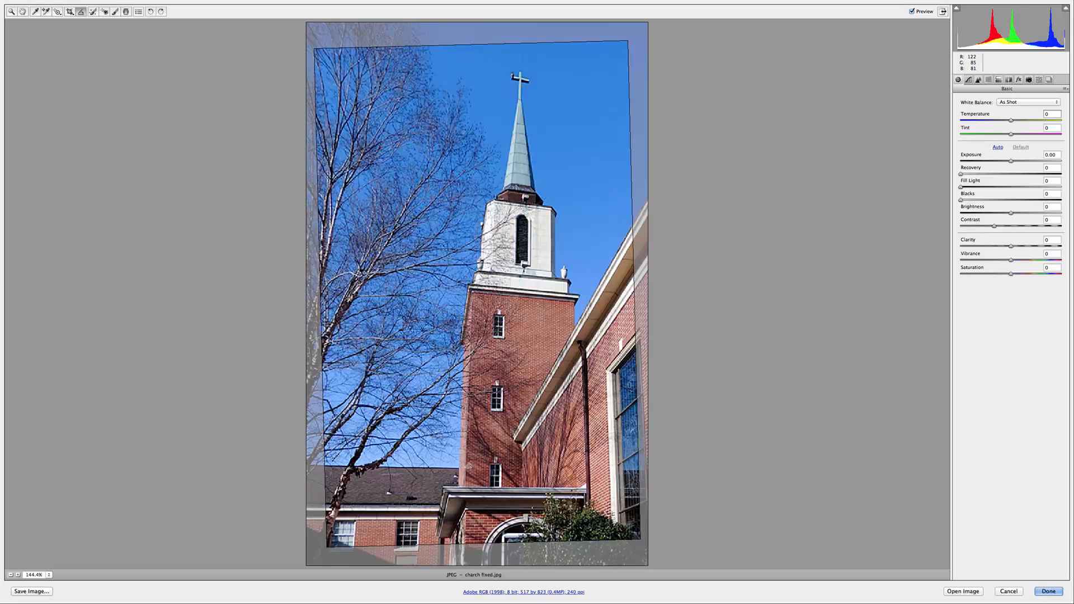
pyautogui.moveTo(469, 466); pyautogui.dragTo(468, 469)
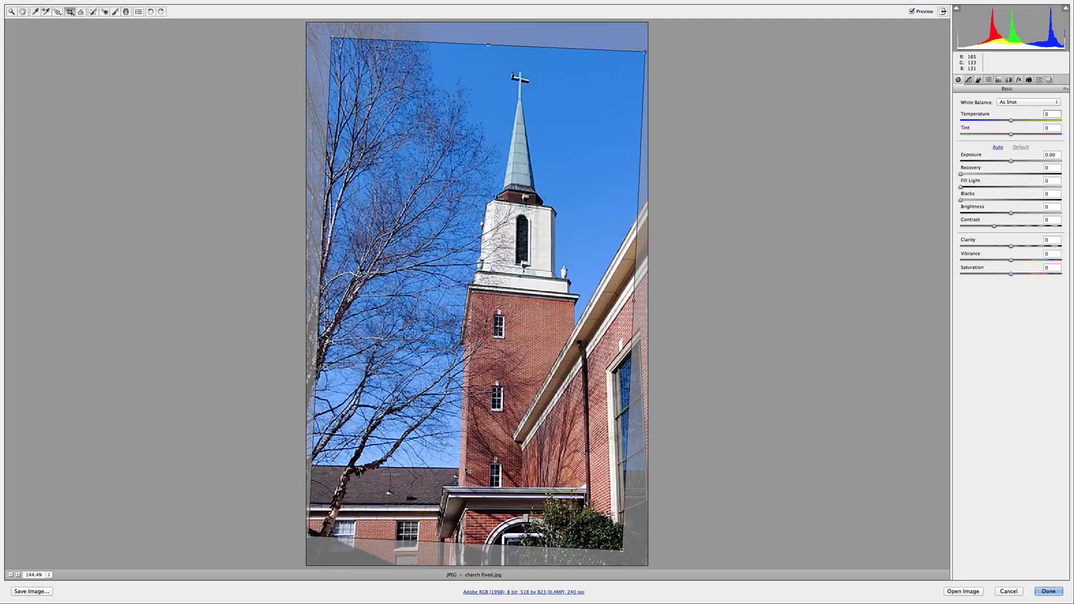
pyautogui.press('z')
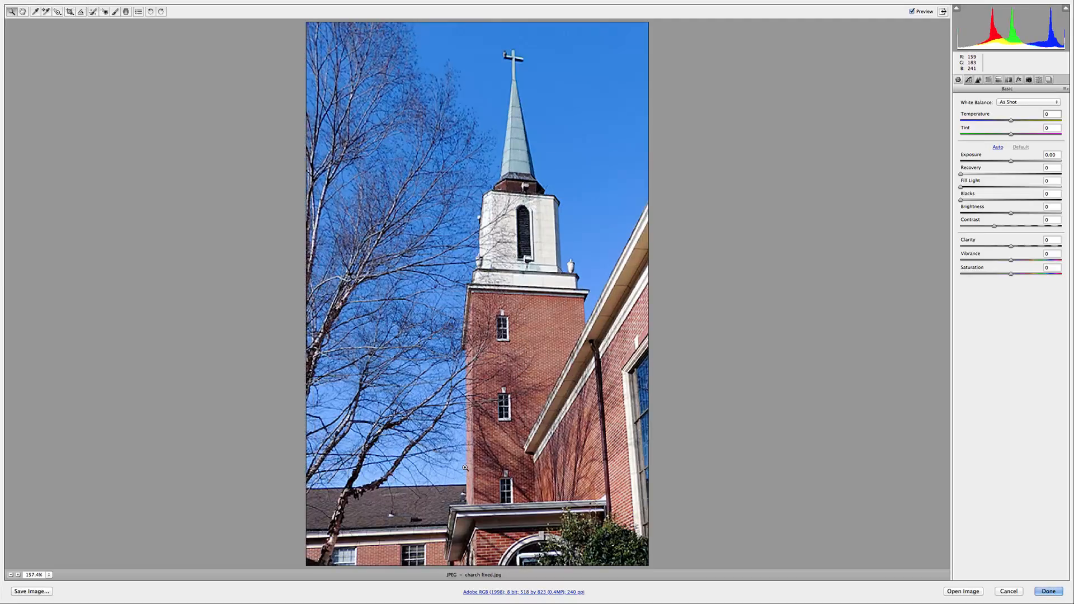